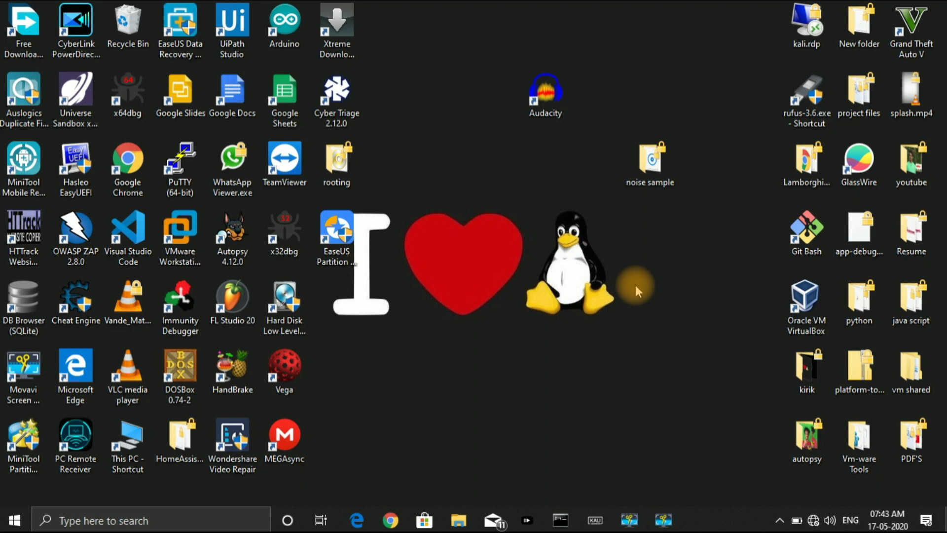
Switch to Chrome, review the Audacity download page's platform options and latest version, and minimize the browser
click(543, 93)
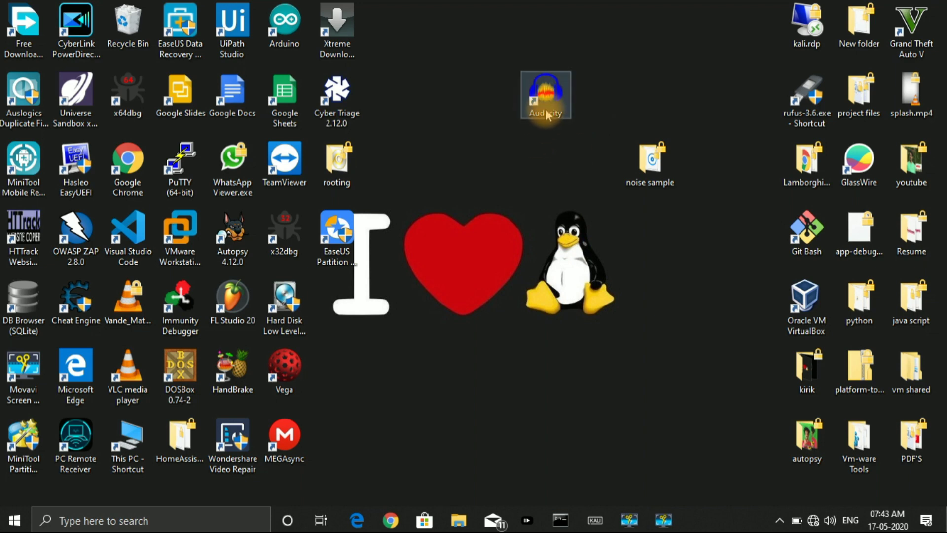
drag(524, 120, 495, 142)
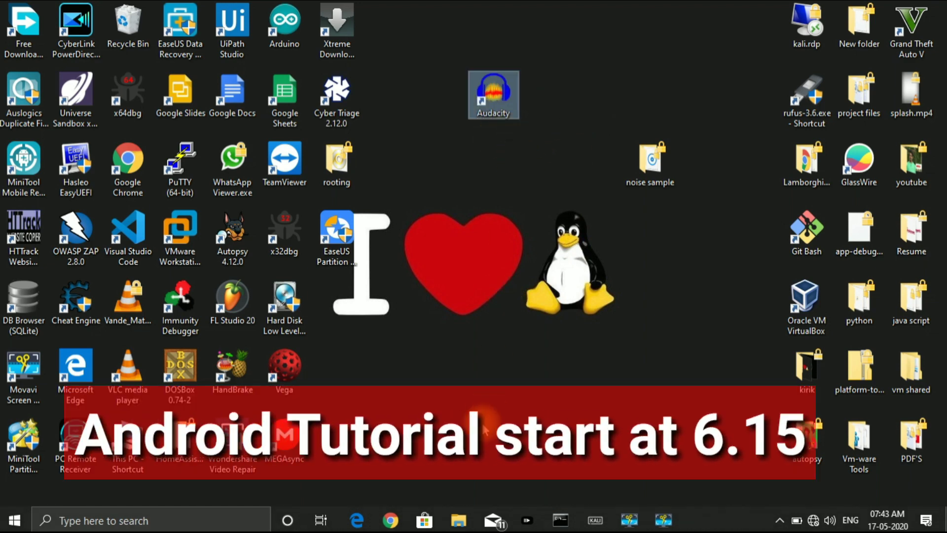
click(389, 520)
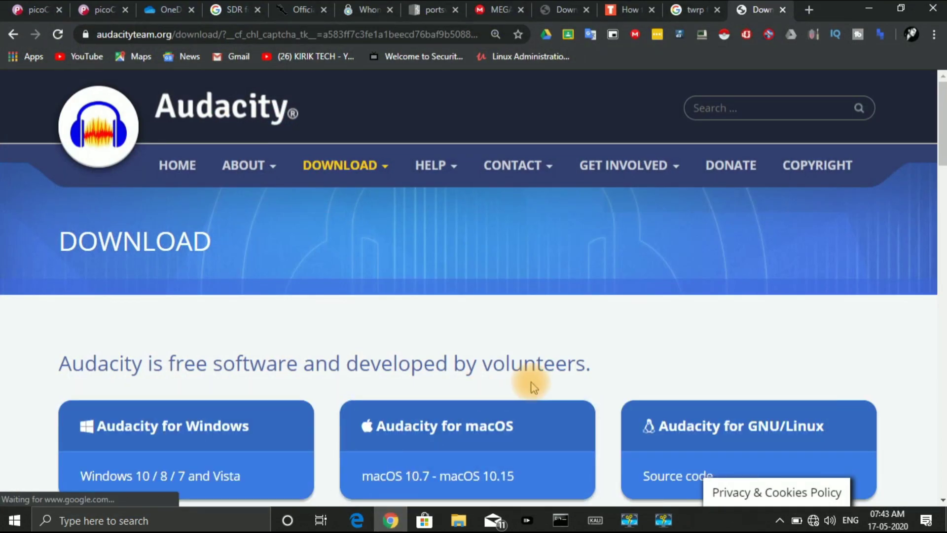
scroll(532, 387, down, 5)
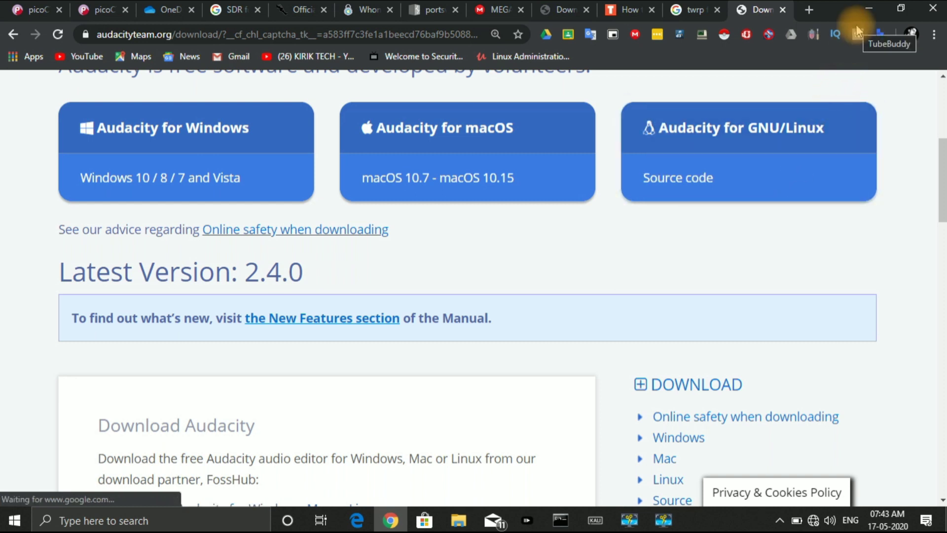
click(871, 14)
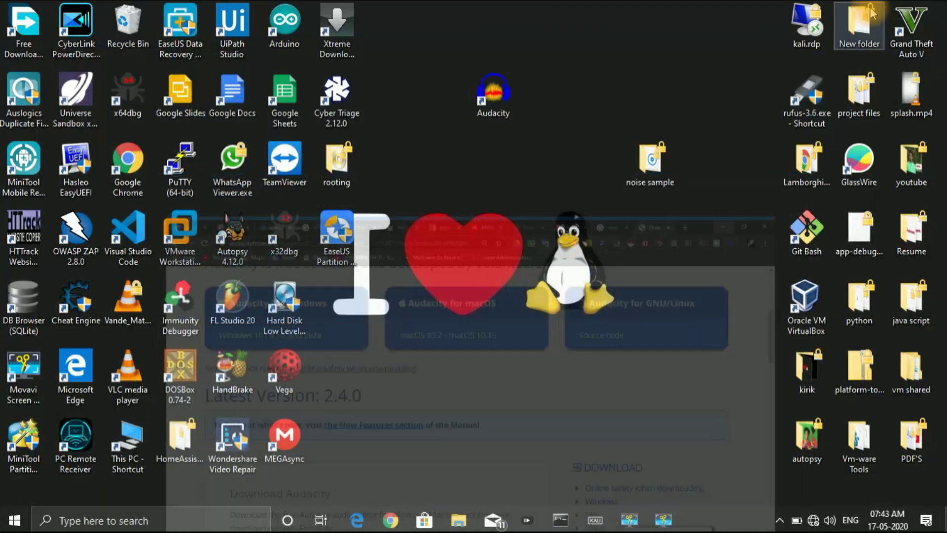
Launch Audacity from the desktop and look at its audio import options
double_click(499, 116)
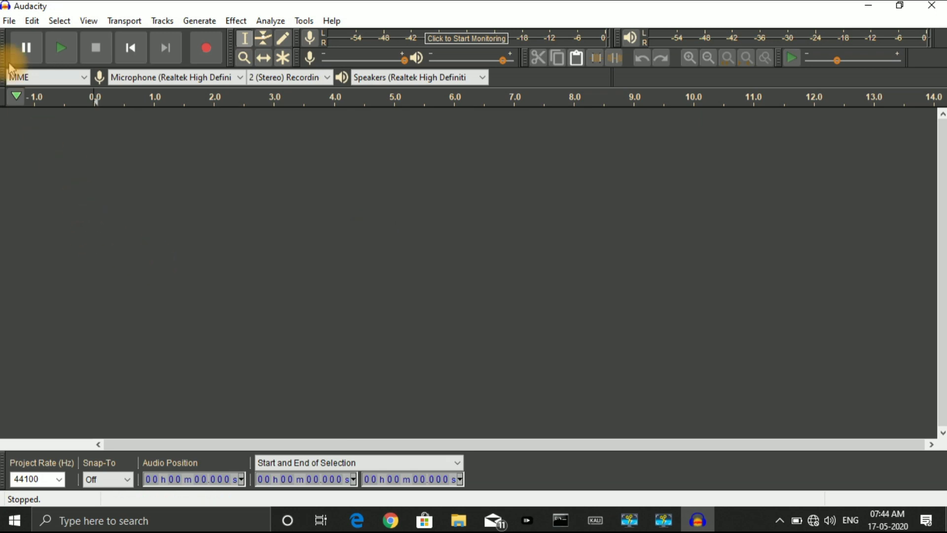
click(9, 22)
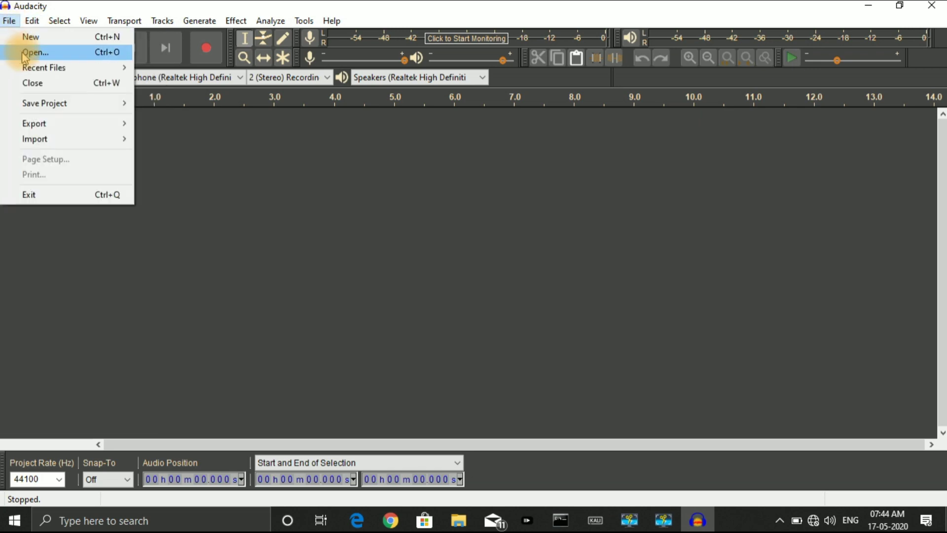
mouse_move(34, 140)
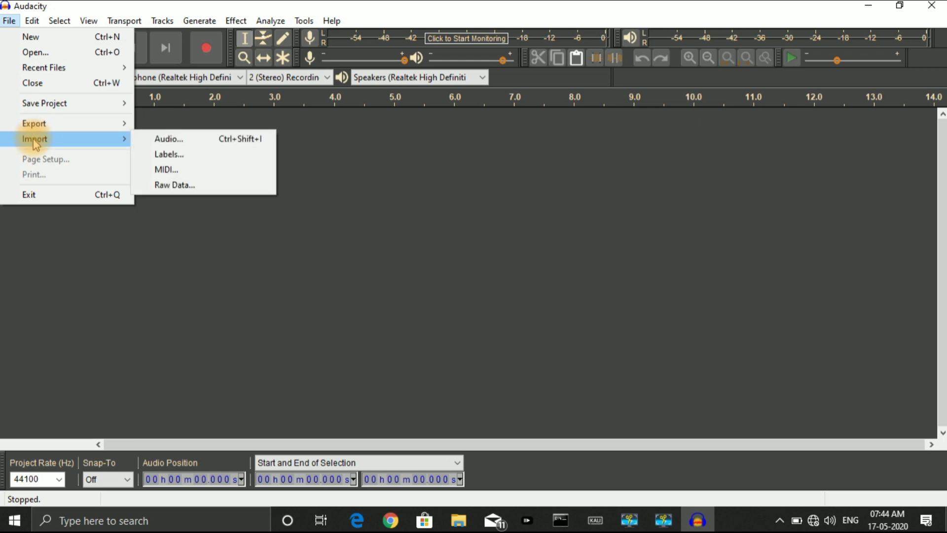
click(103, 369)
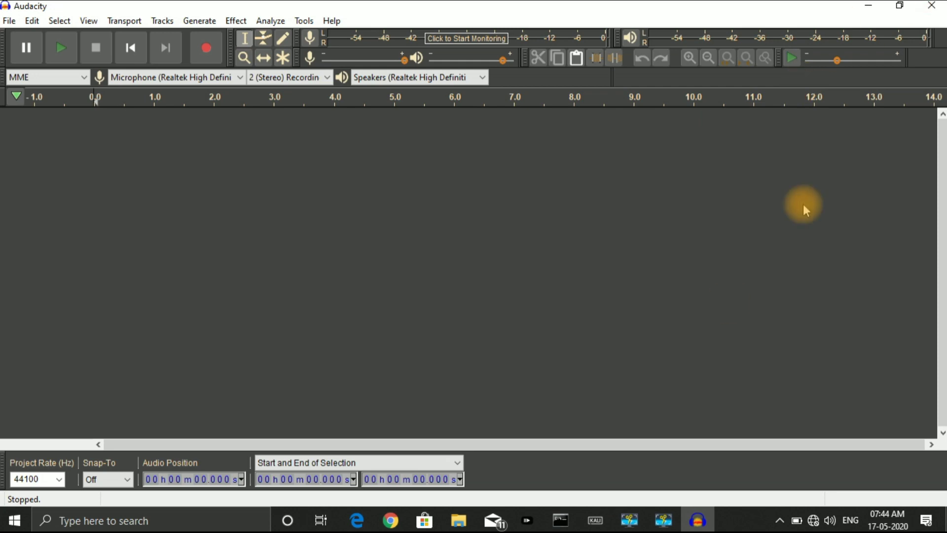
Import the SoundRecord audio file from the noise sample folder into the empty Audacity project
click(458, 520)
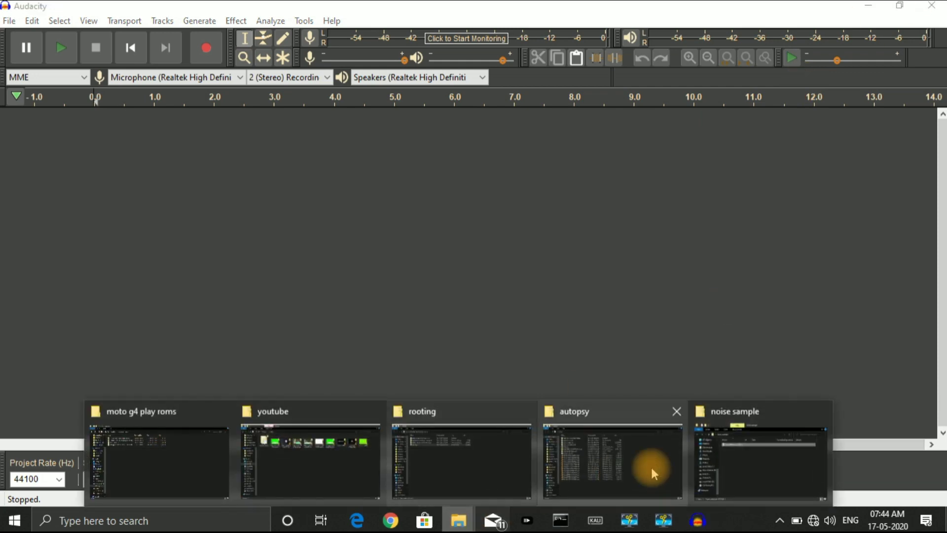
click(733, 456)
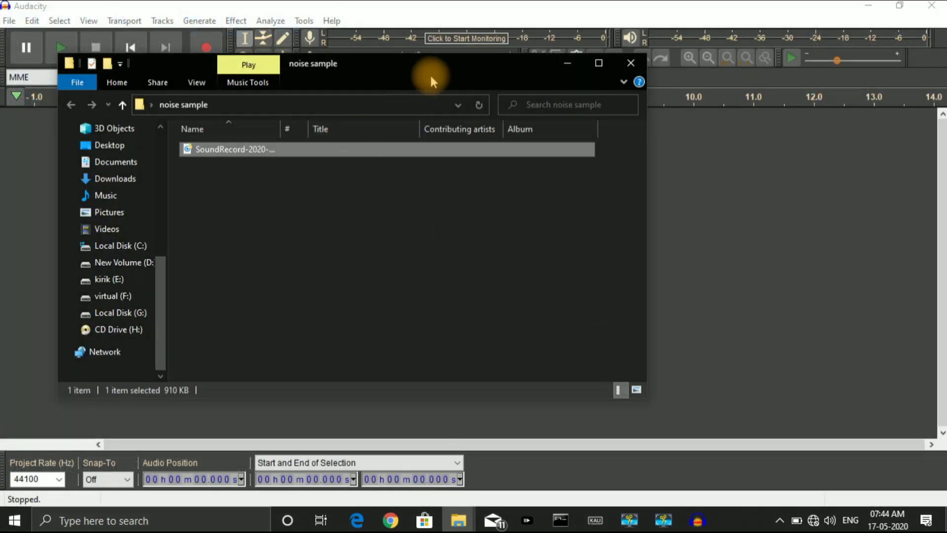
drag(436, 67, 613, 61)
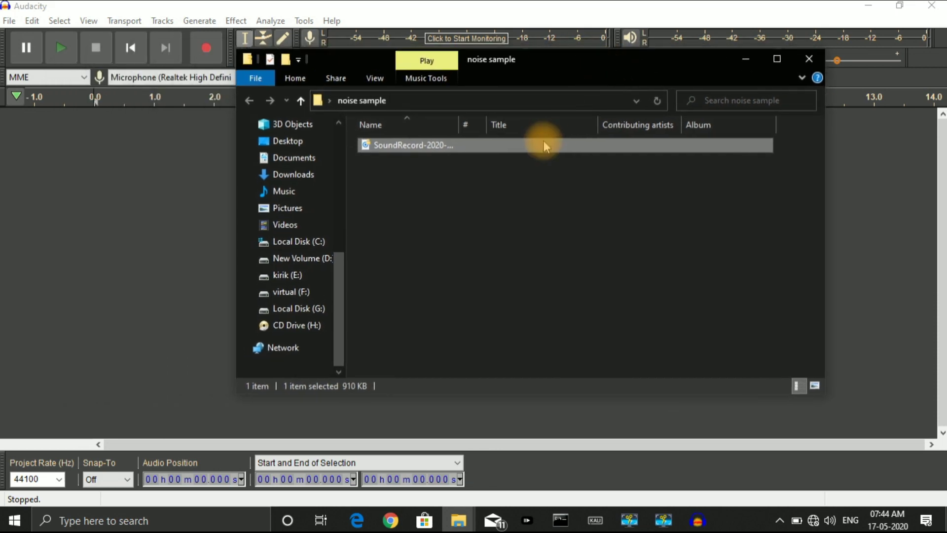
drag(543, 141, 212, 186)
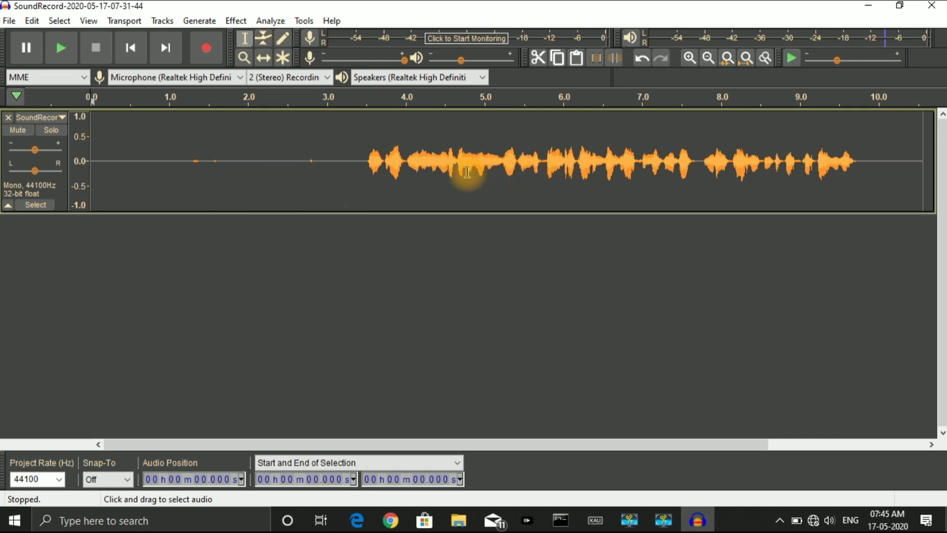
Play the first 5 seconds or so of the imported recording to hear its background noise, and stop playback
click(63, 56)
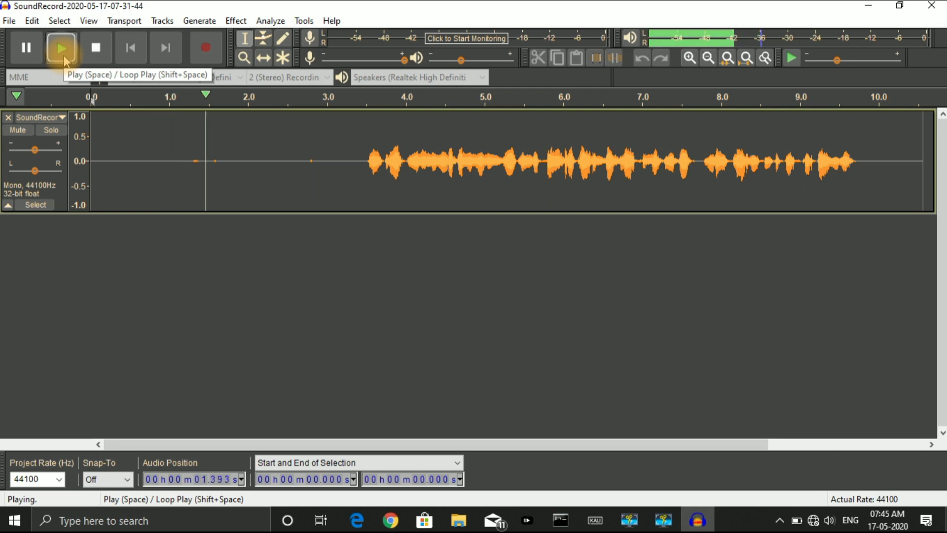
click(24, 49)
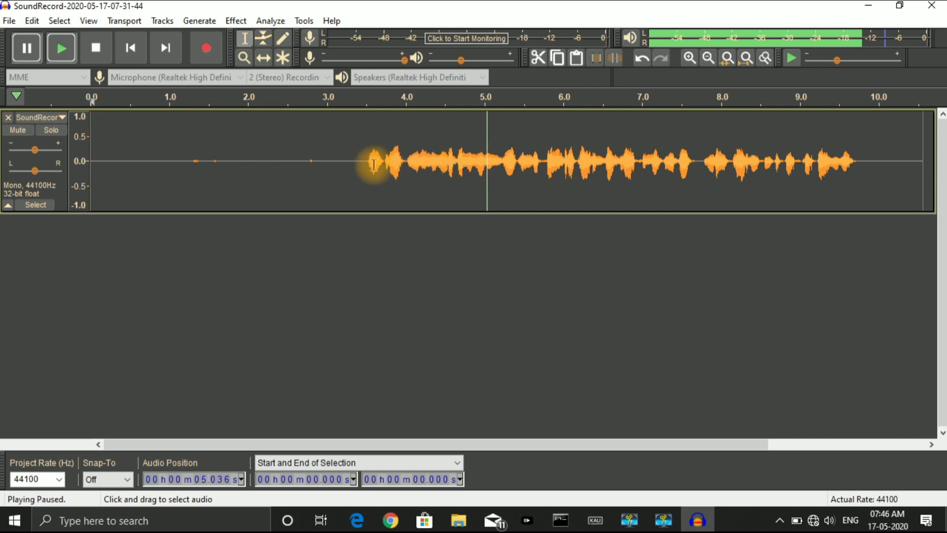
click(93, 118)
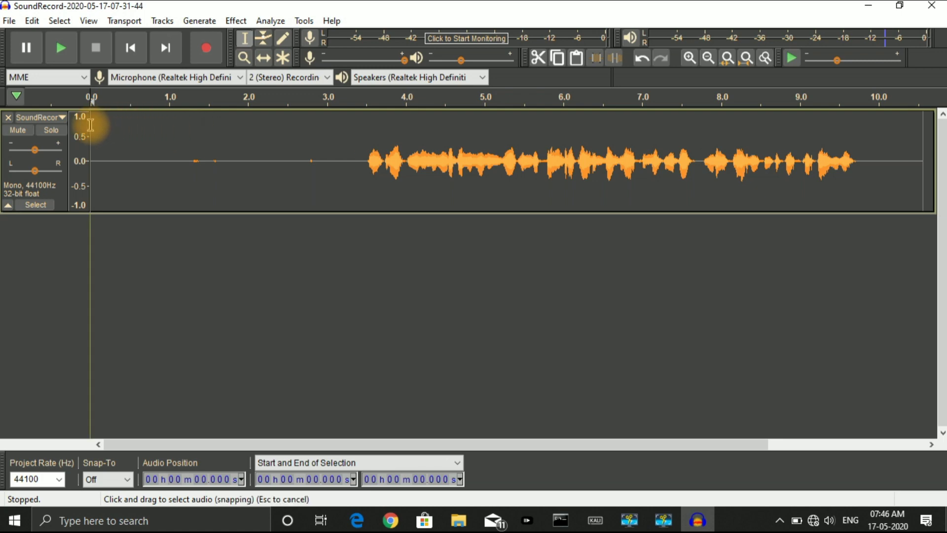
Select the noise-only stretch from 0 to about 3.24 seconds and capture it as the Noise Reduction profile
drag(90, 124, 345, 149)
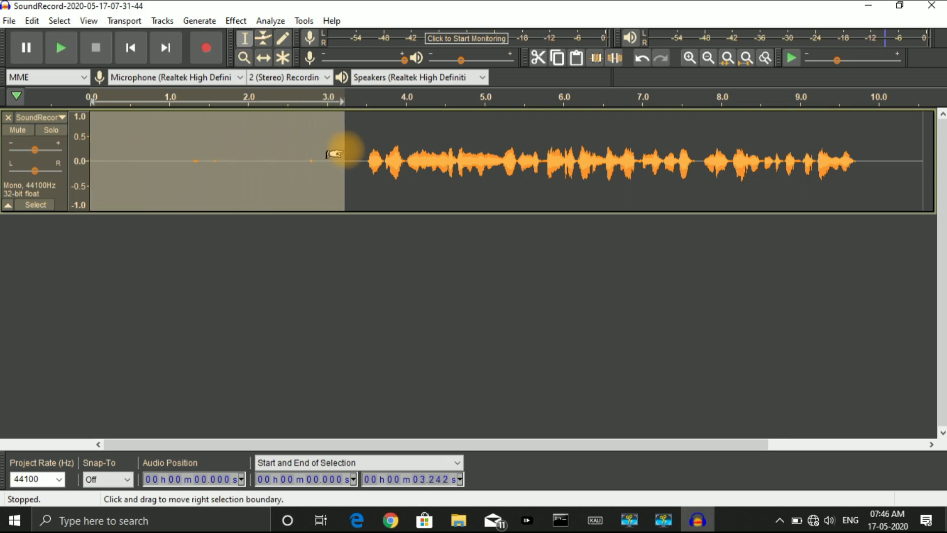
click(237, 23)
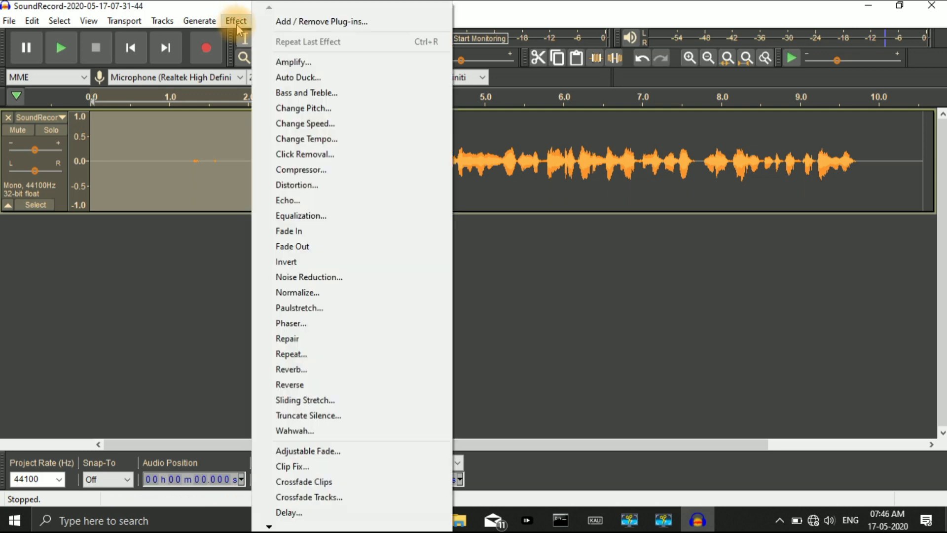
click(309, 277)
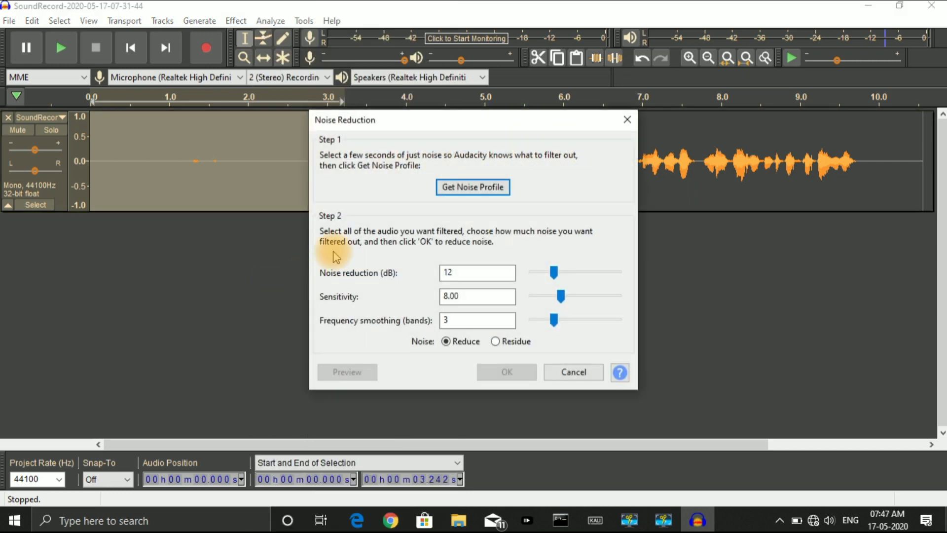
click(469, 187)
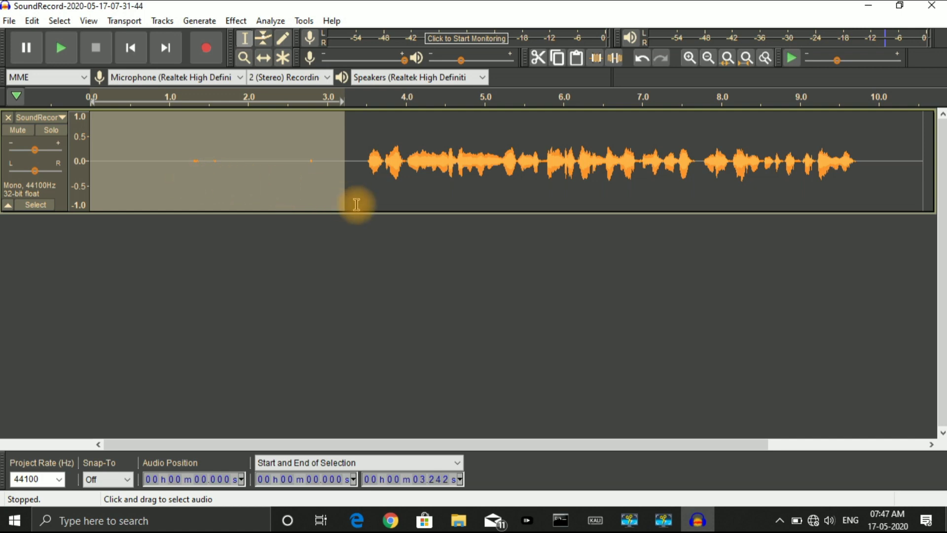
Apply Noise Reduction to the whole track with 12 dB reduction, sensitivity 8.00 and 3 frequency smoothing bands
key(ctrl+a)
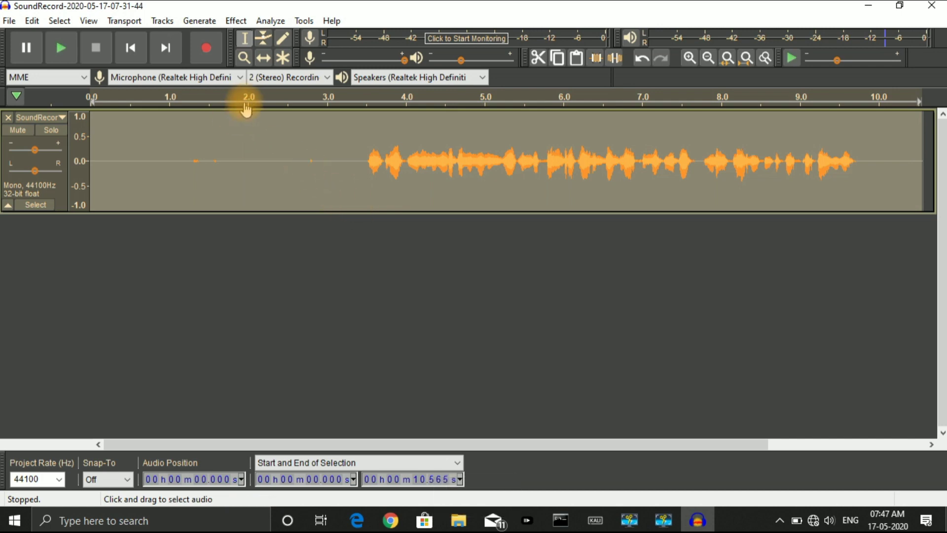
click(237, 22)
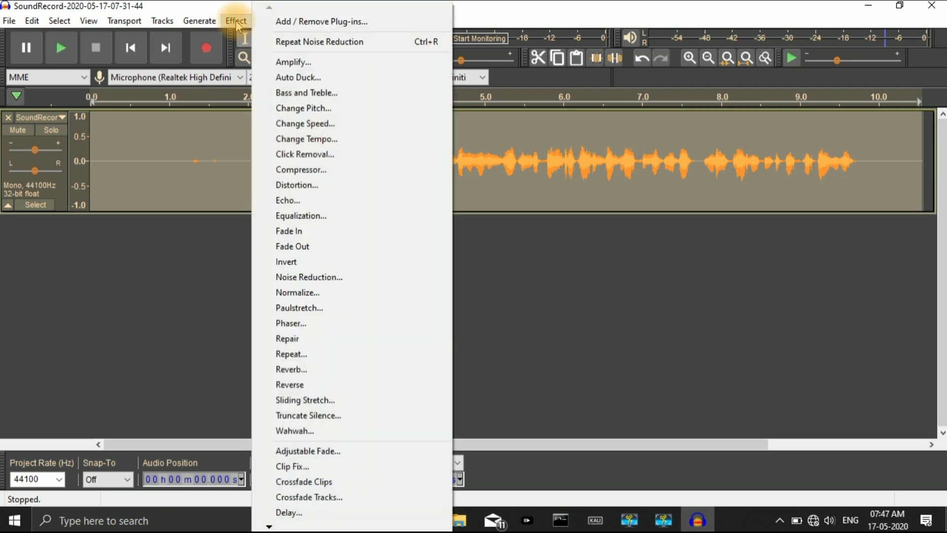
click(304, 278)
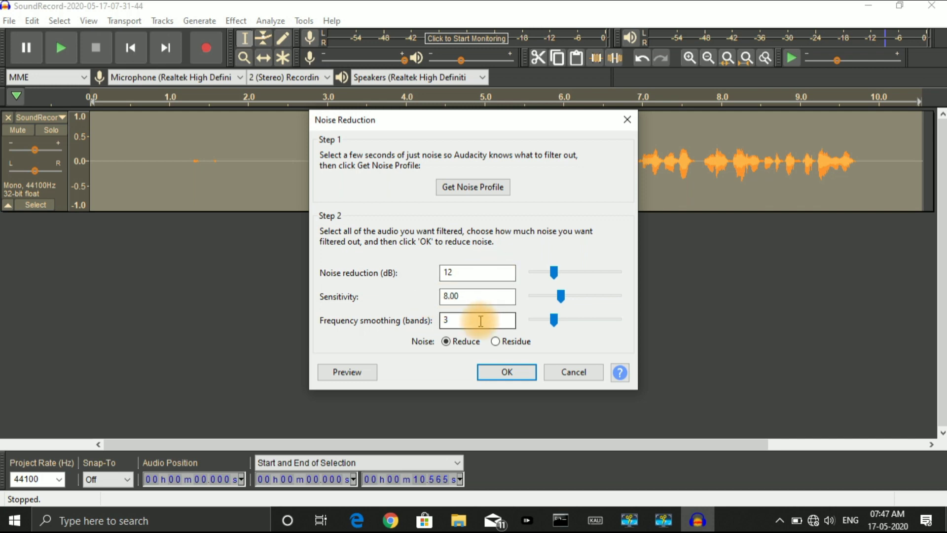
click(492, 369)
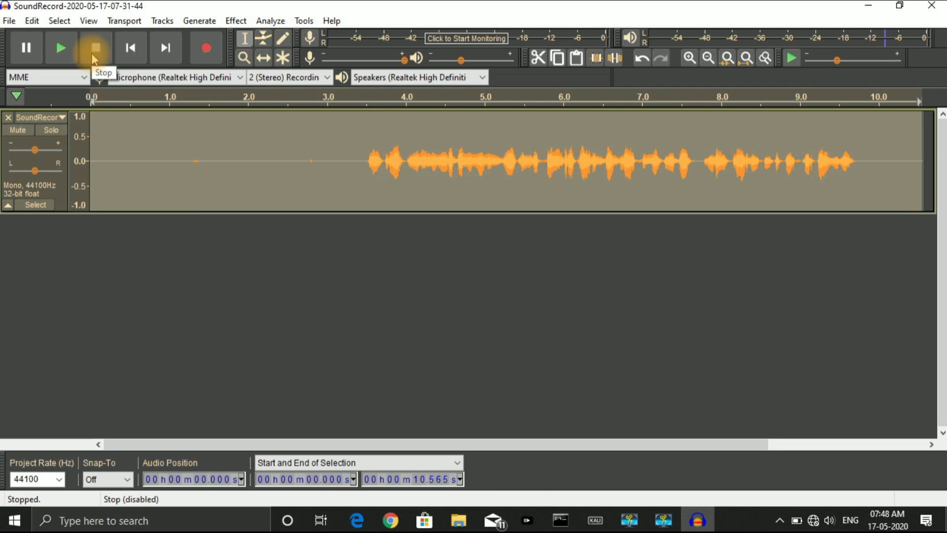
Play the noise-reduced track to about 6.3 seconds, pause it, and highlight the stretch from about 1.0 to 1.7 seconds
click(66, 52)
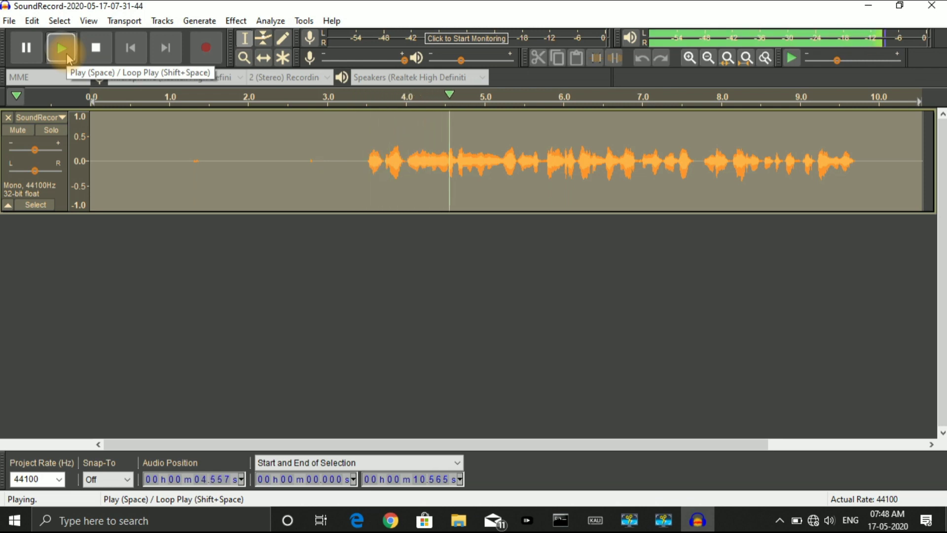
click(26, 47)
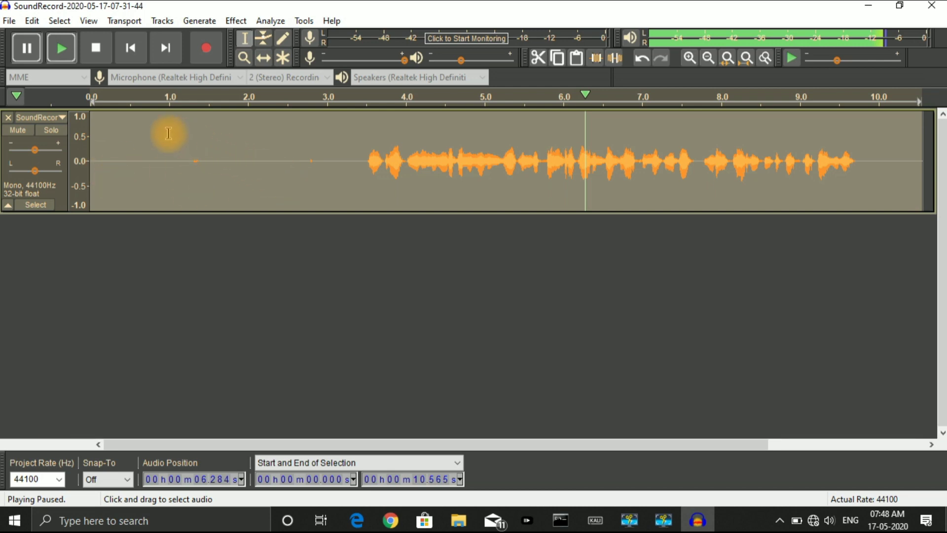
drag(169, 134, 226, 140)
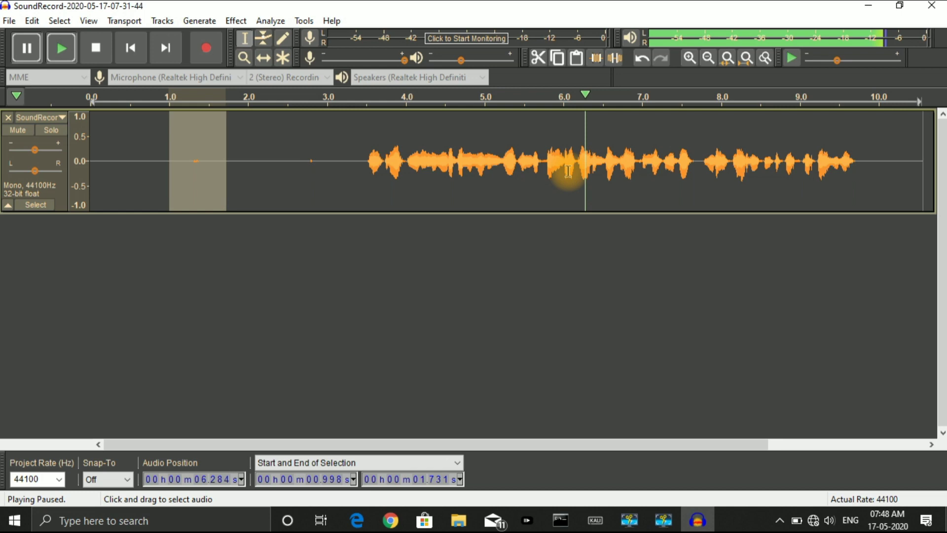
Normalize the whole track to a peak amplitude of -1.0 dB with DC offset removal enabled
key(ctrl+a)
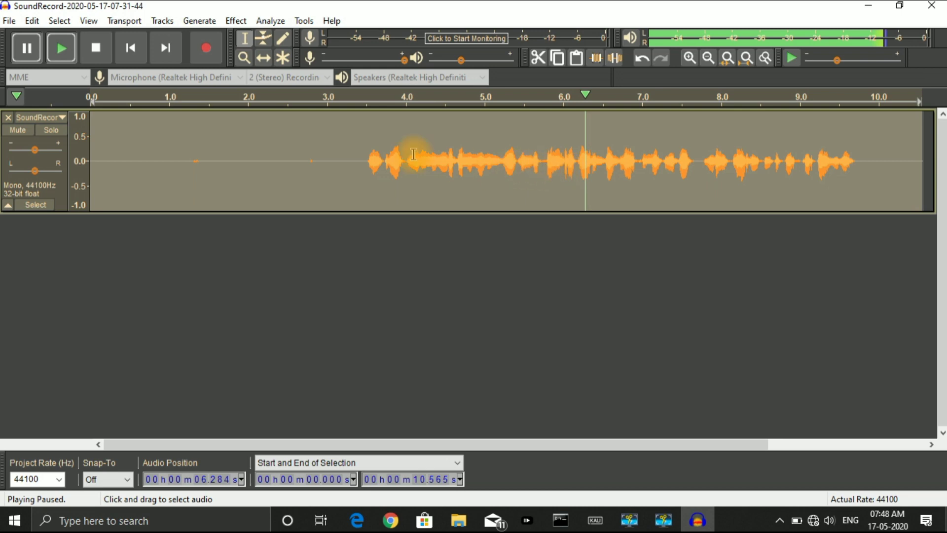
click(235, 21)
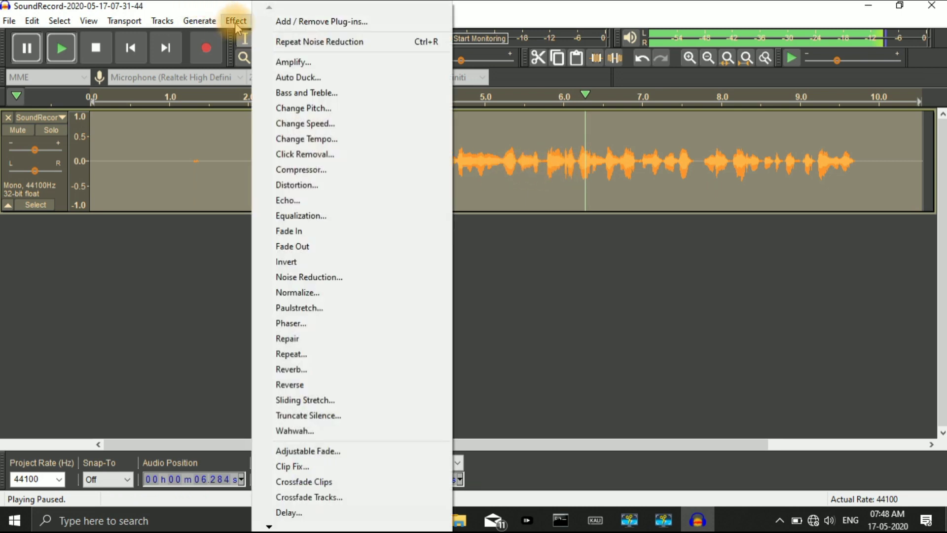
click(315, 296)
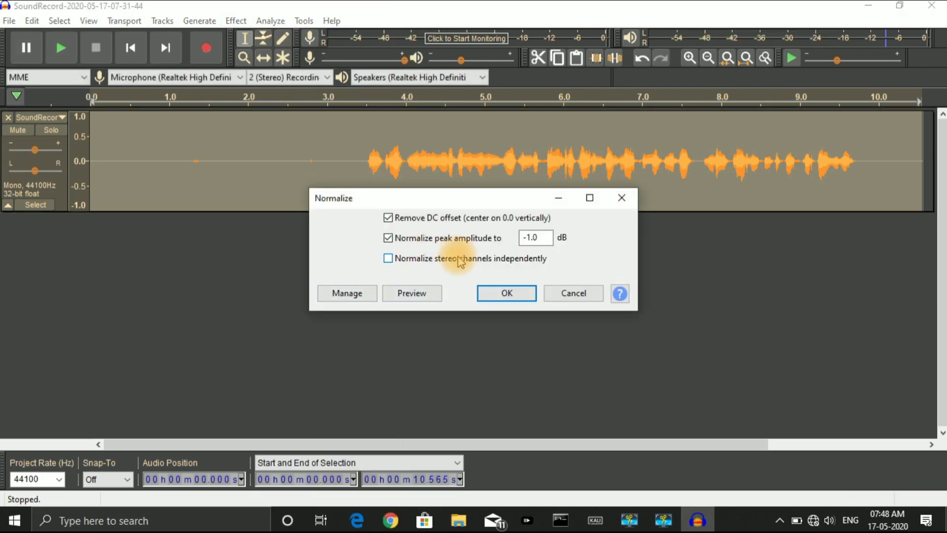
click(498, 293)
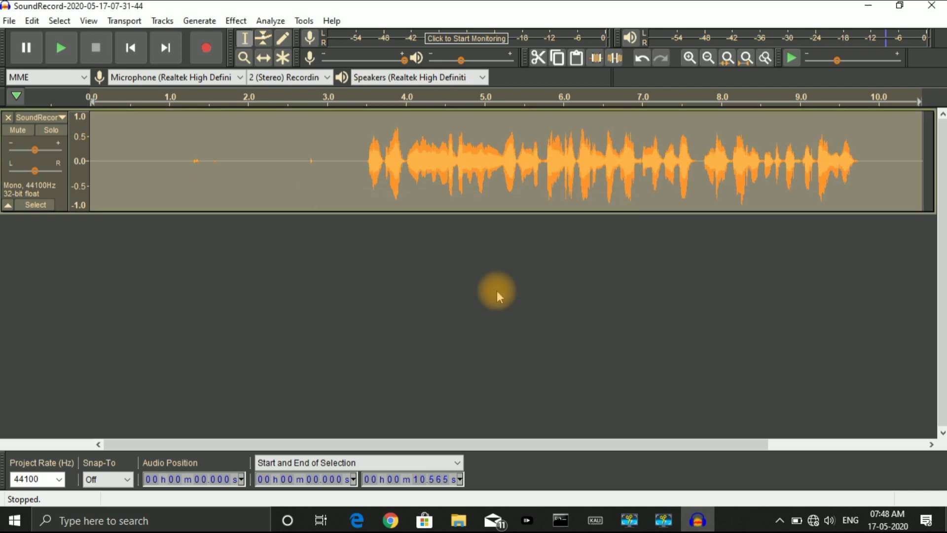
Play the normalized track to about 4.8 seconds and pause it to check the sound
click(56, 57)
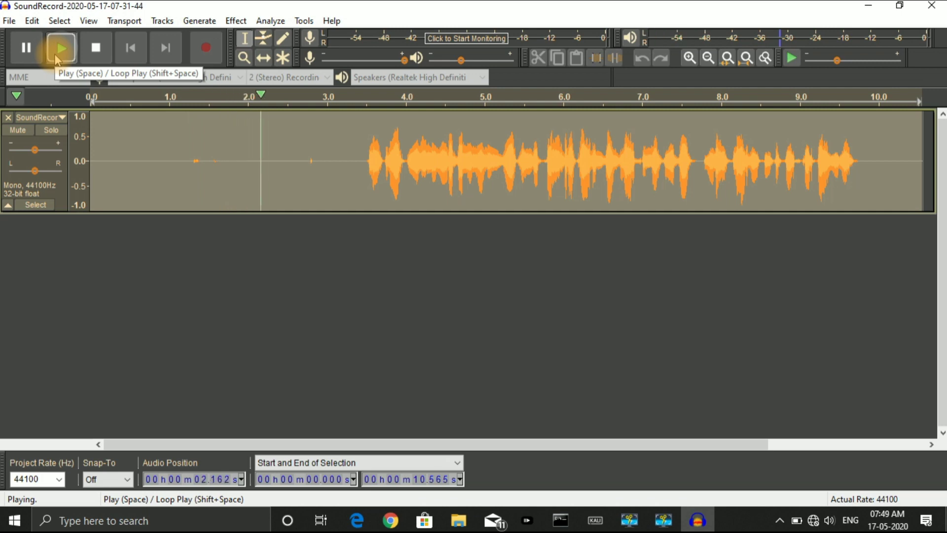
click(22, 52)
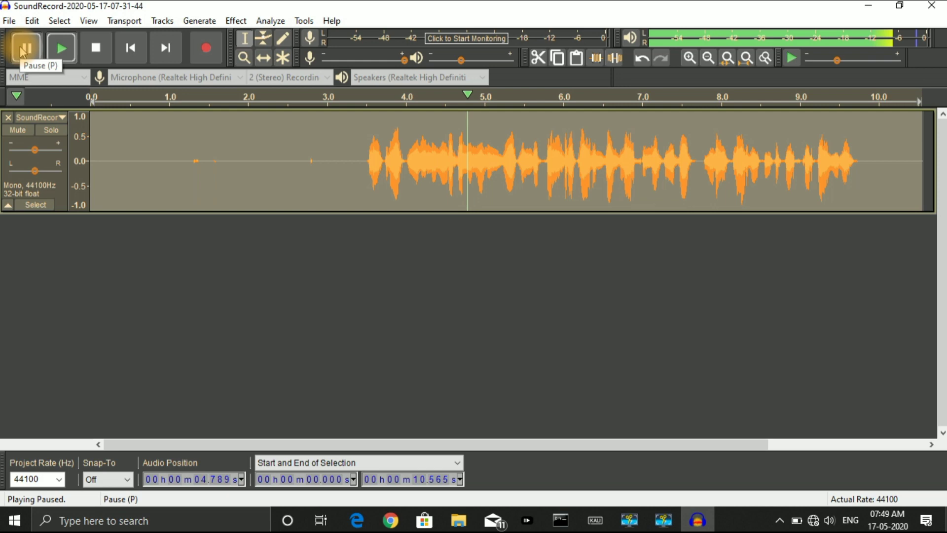
click(211, 275)
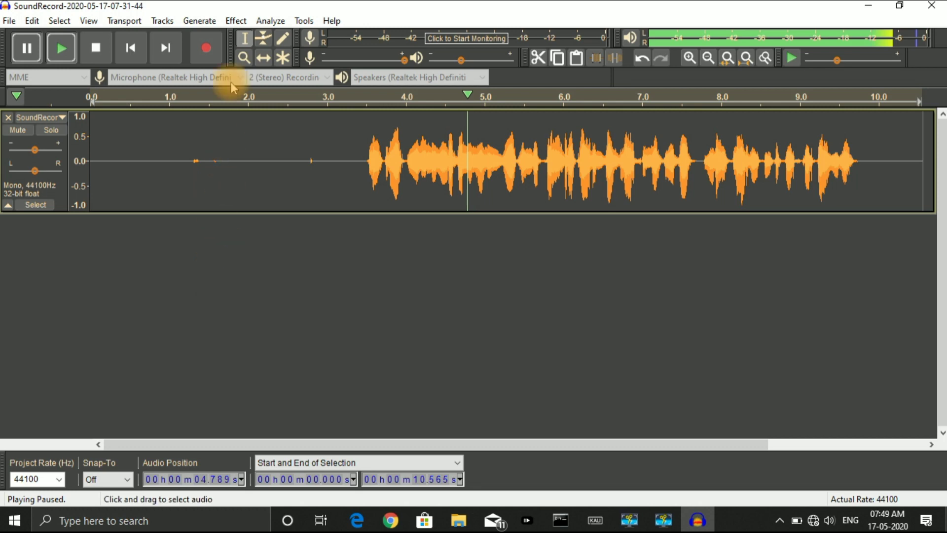
click(238, 22)
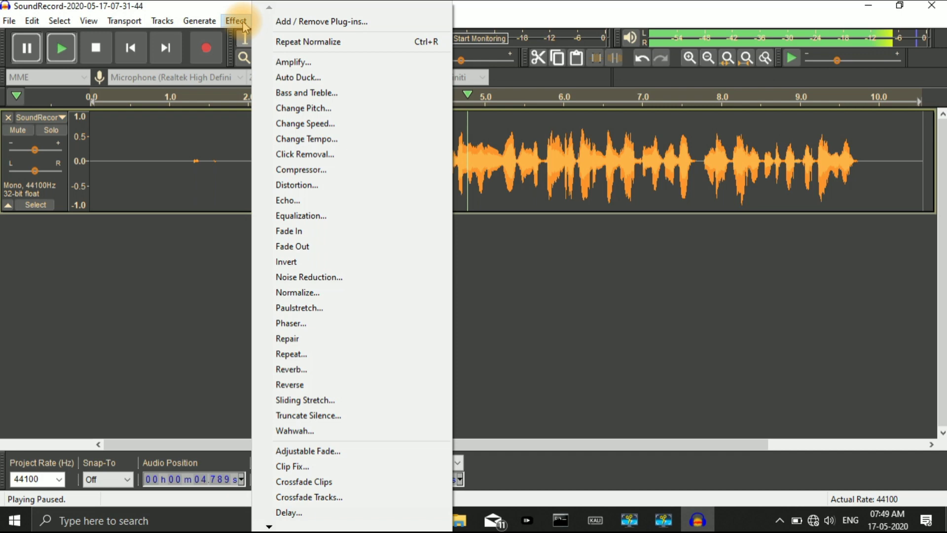
click(211, 273)
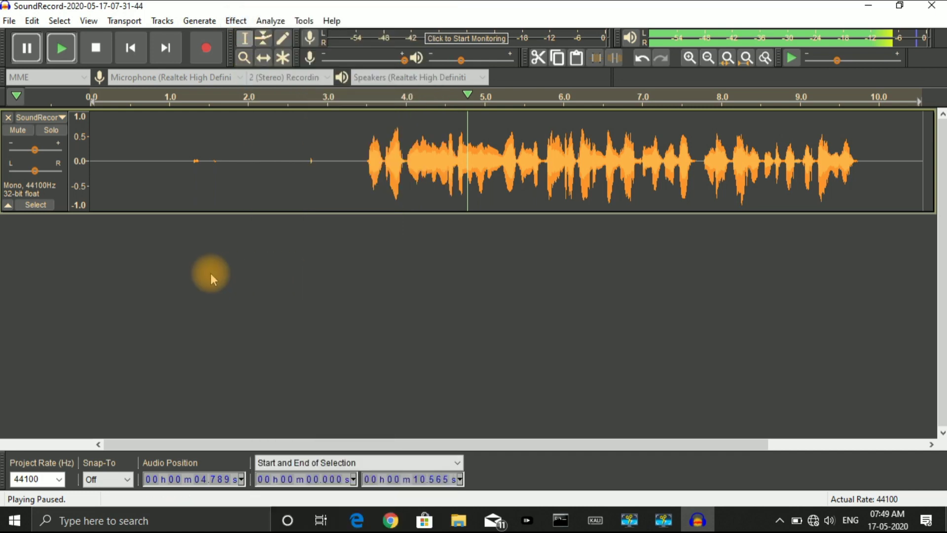
click(9, 21)
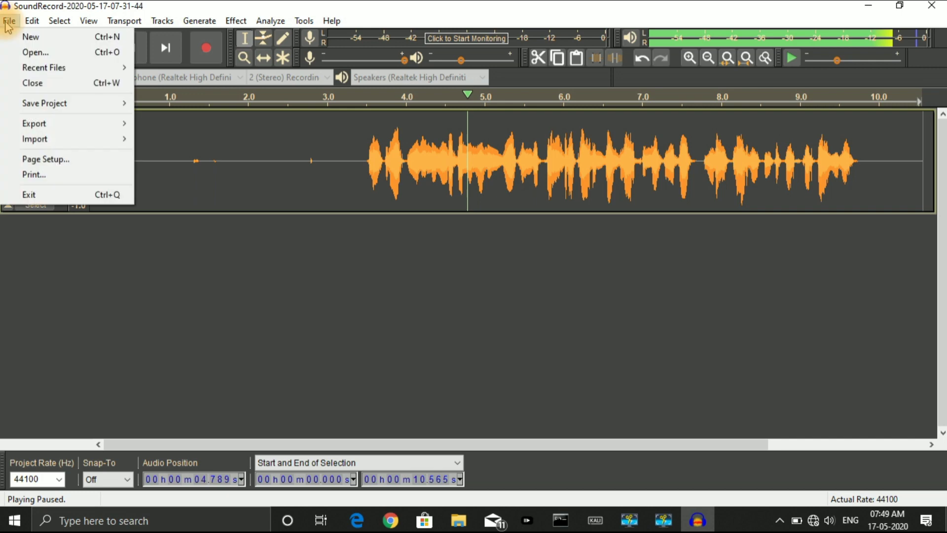
mouse_move(39, 128)
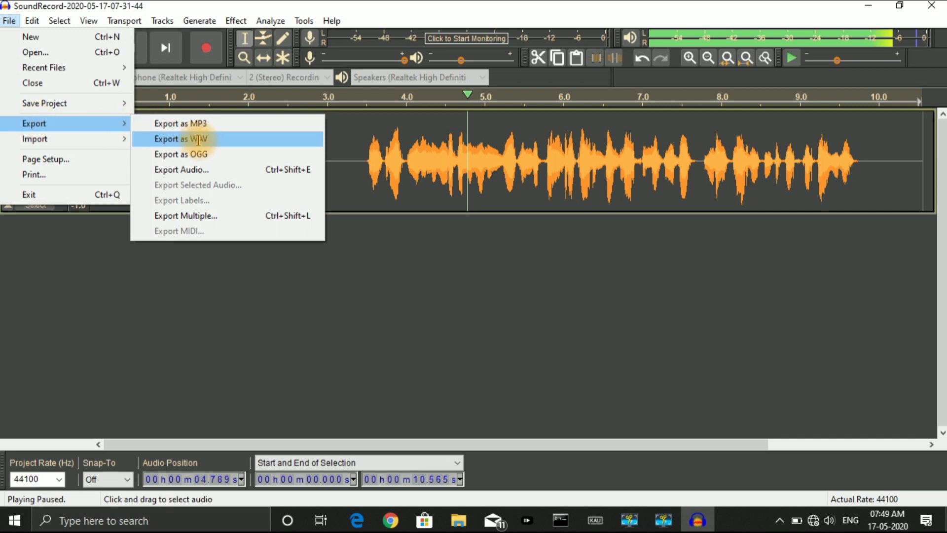
click(230, 140)
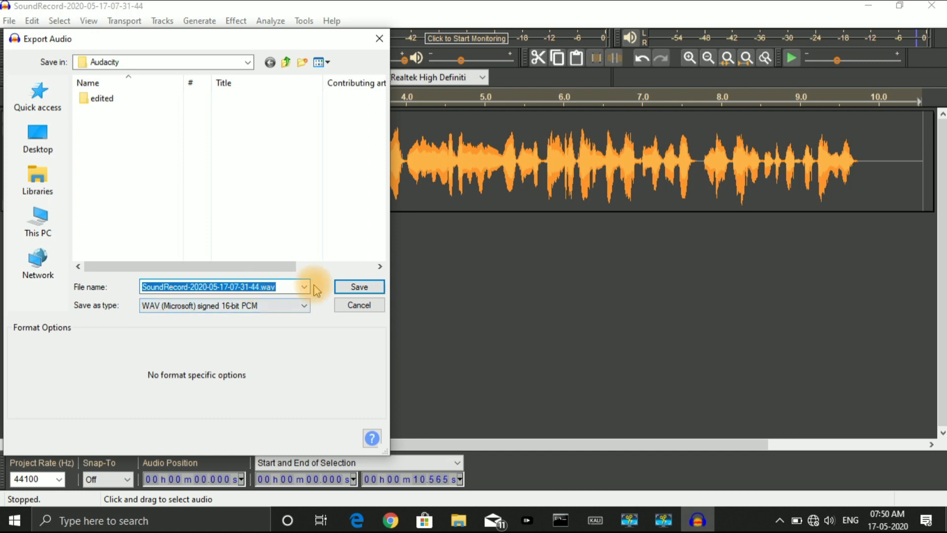
click(359, 286)
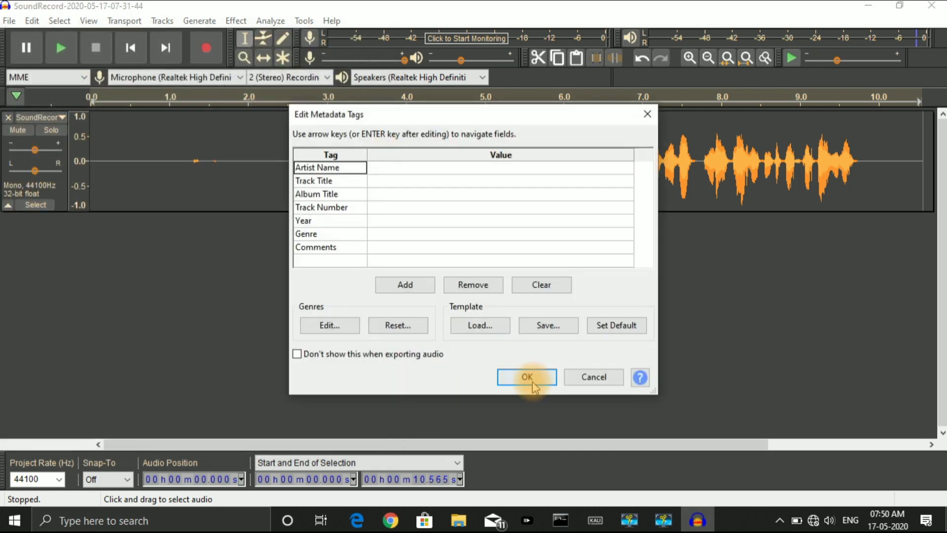
click(526, 377)
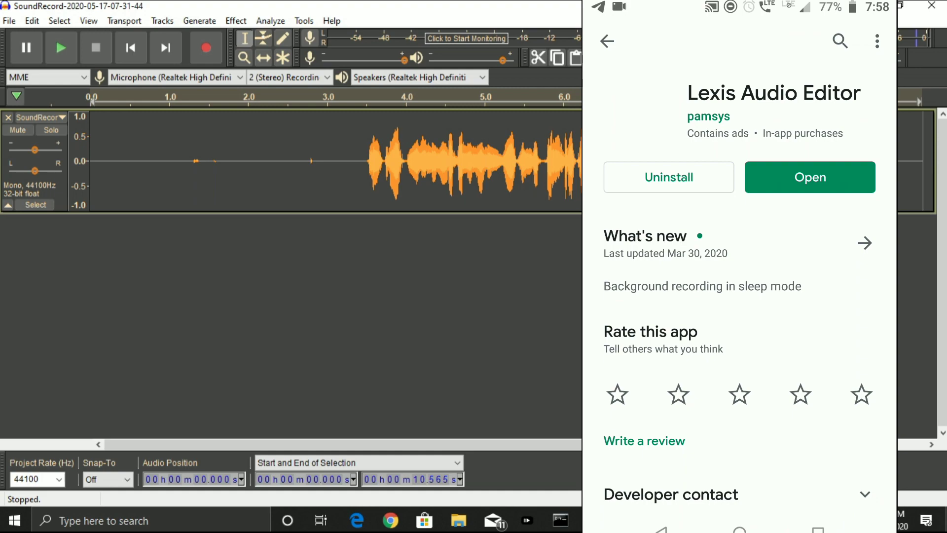
Launch Lexis Audio Editor on the phone and allow it to access the device's files and record audio
click(822, 169)
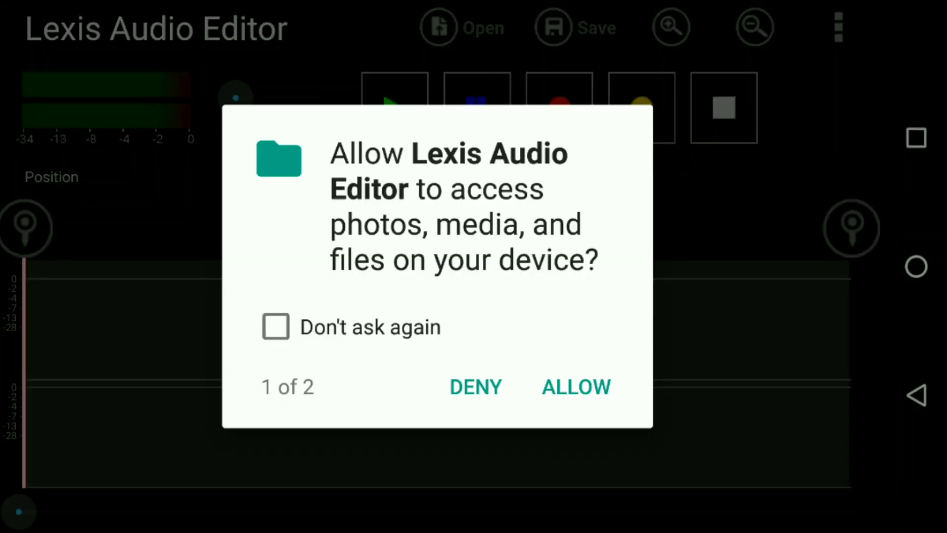
click(560, 395)
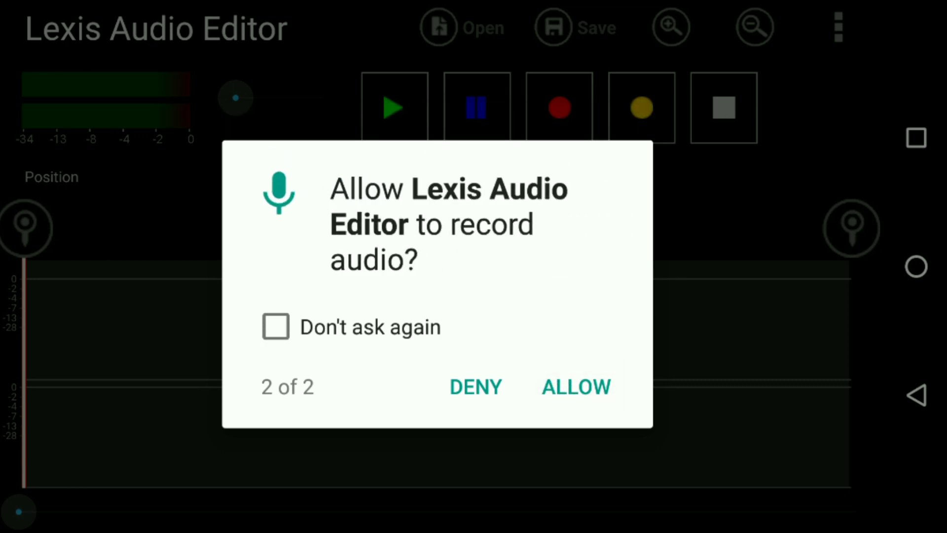
click(588, 406)
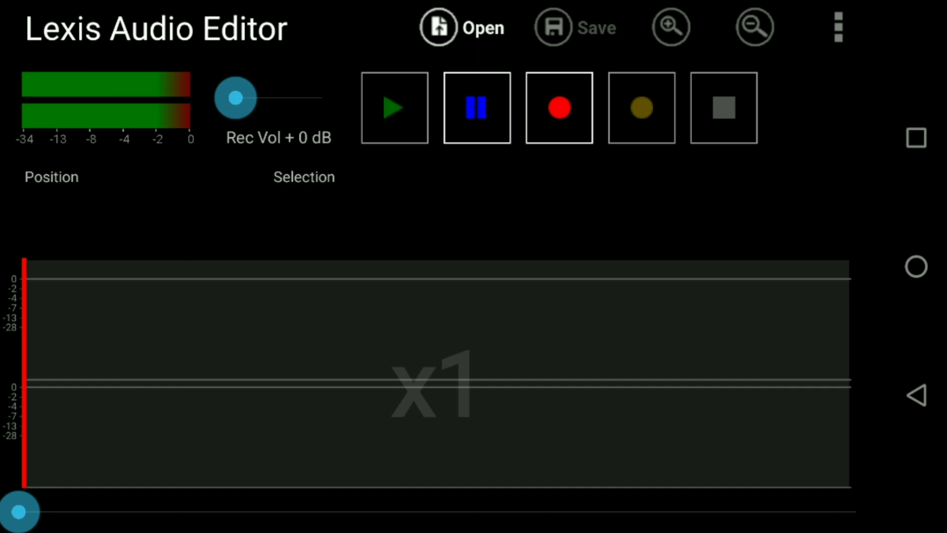
click(462, 27)
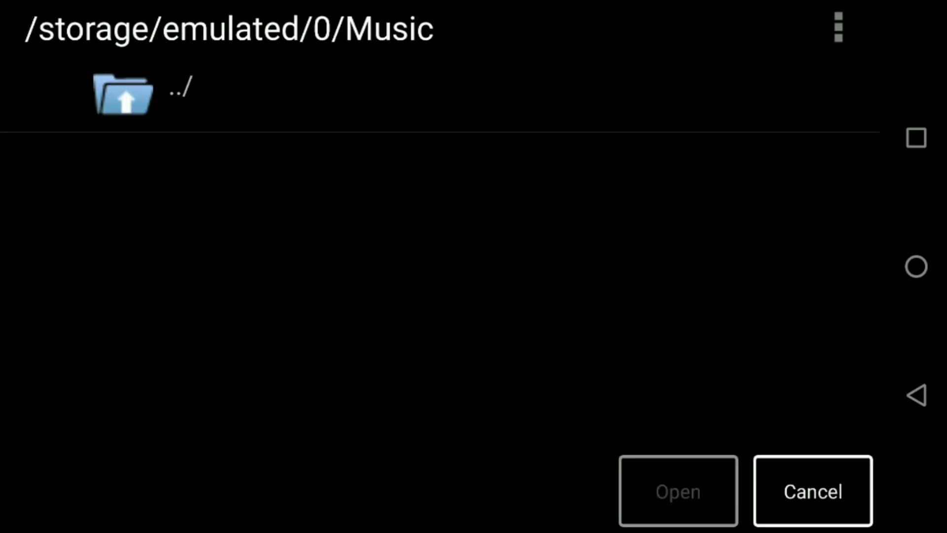
click(148, 91)
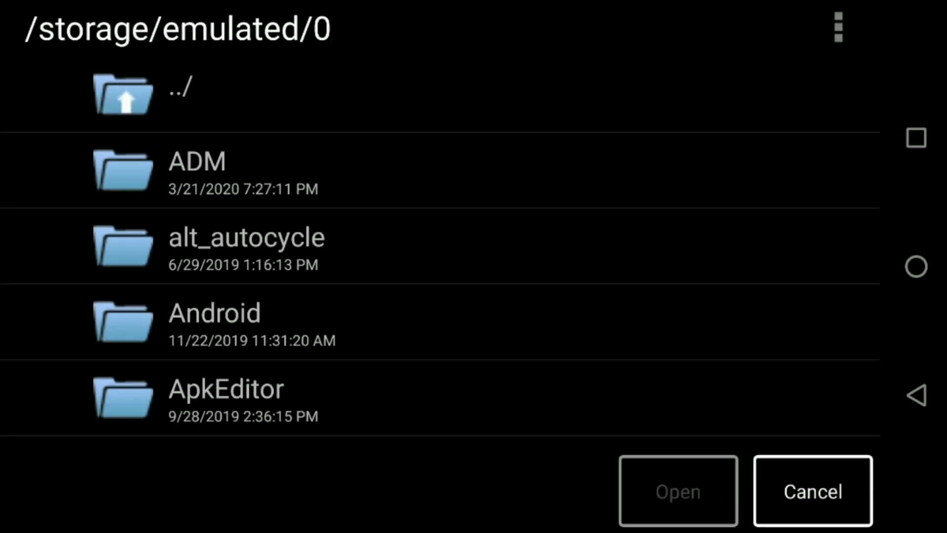
drag(403, 350, 499, 122)
drag(431, 261, 493, 138)
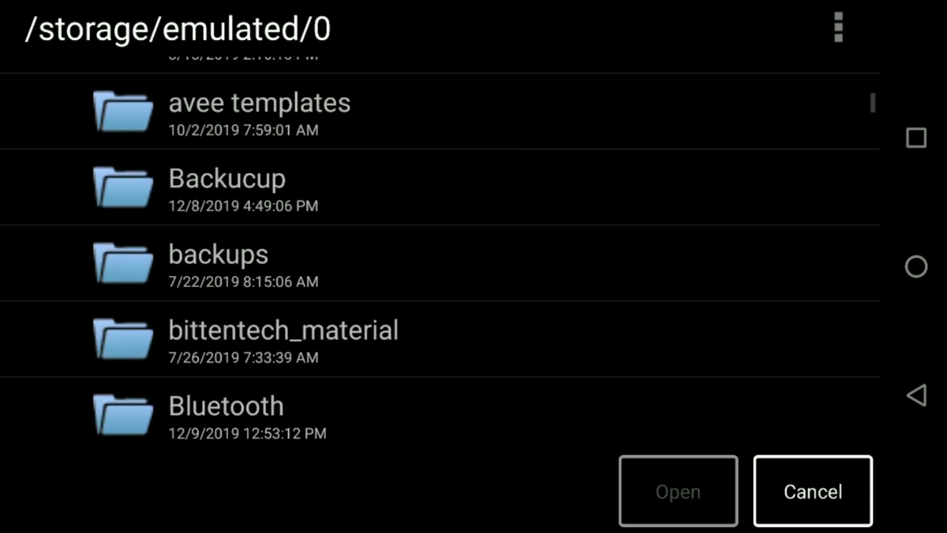
drag(468, 295, 554, 163)
drag(425, 366, 557, 151)
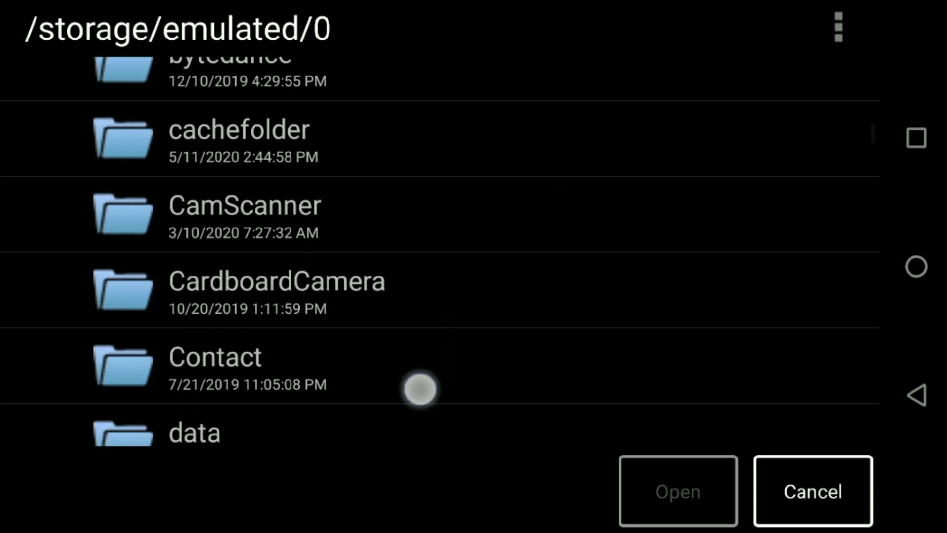
click(395, 272)
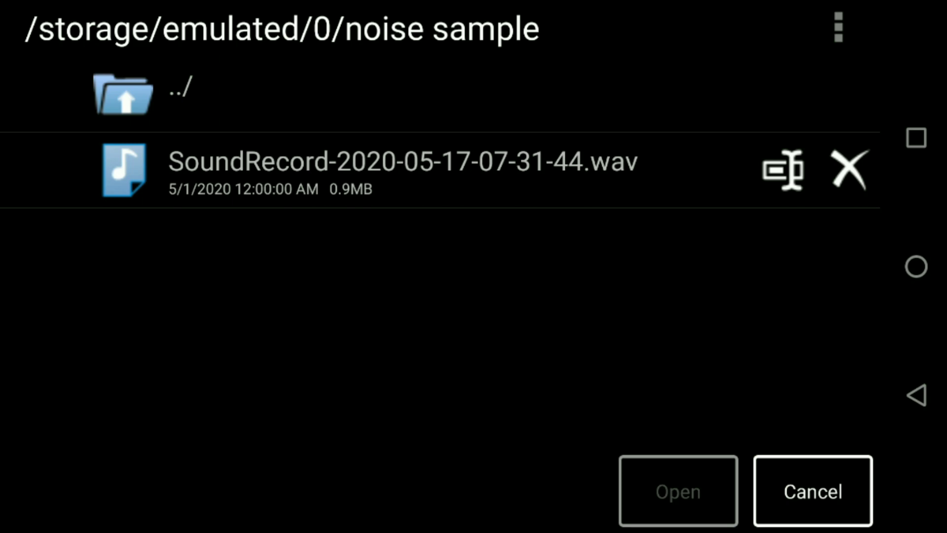
click(399, 177)
click(700, 482)
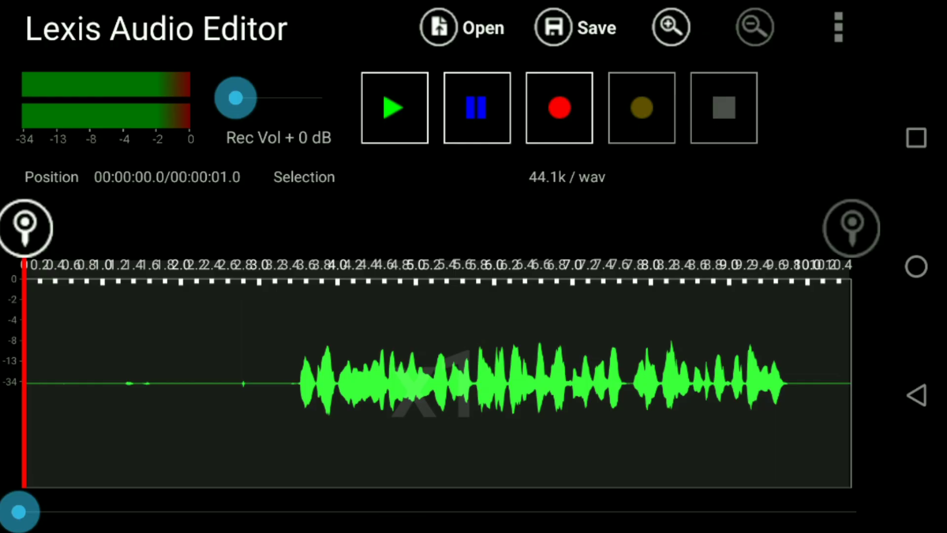
Play the opened recording from the start to about 4.2 seconds, pause it and stop playback
click(401, 111)
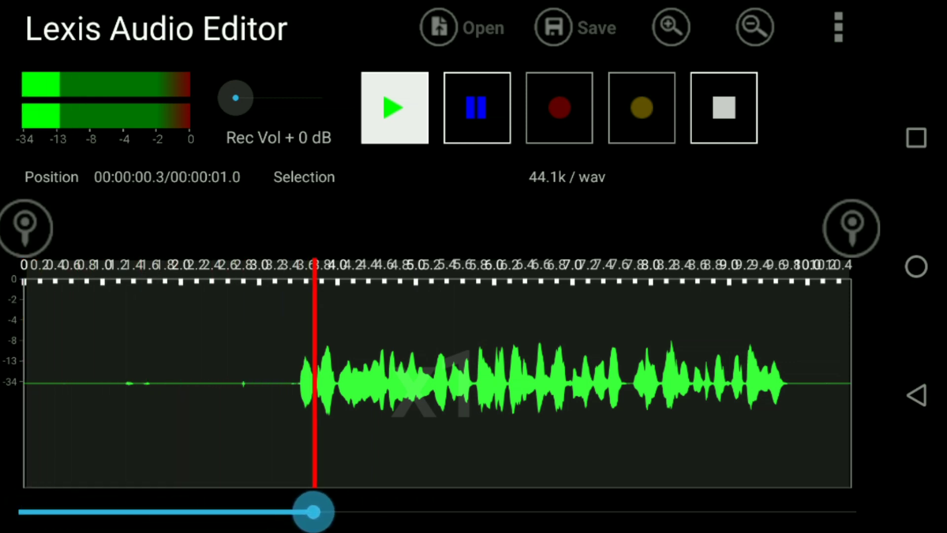
click(477, 108)
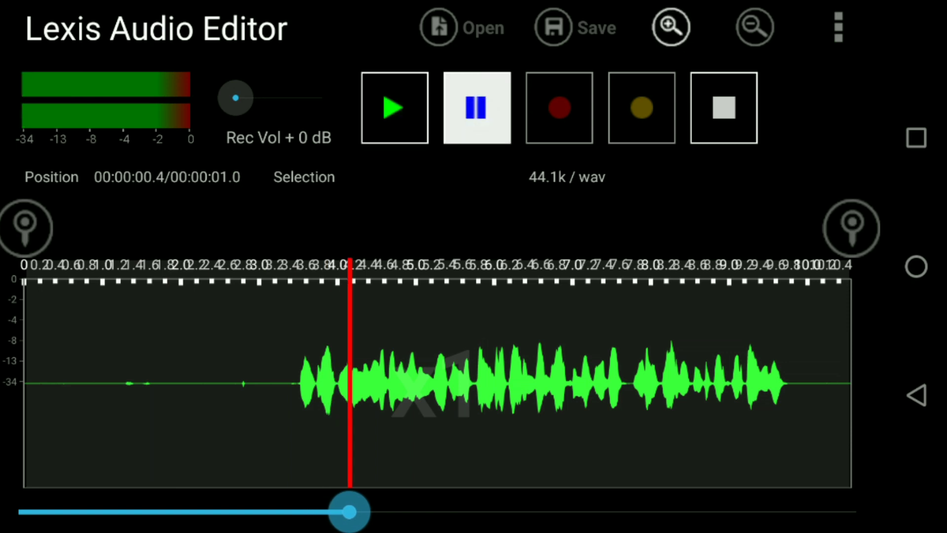
click(143, 336)
click(723, 107)
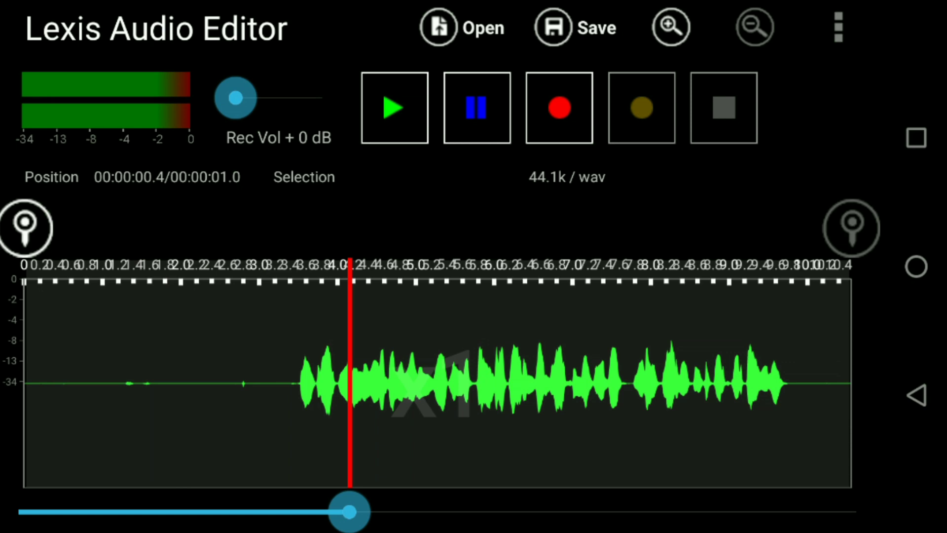
Preview and apply Noise reduction with threshold -20 dB, rate 80 %, attack/release 40 ms and a 10000 Hz low pass filter
click(839, 28)
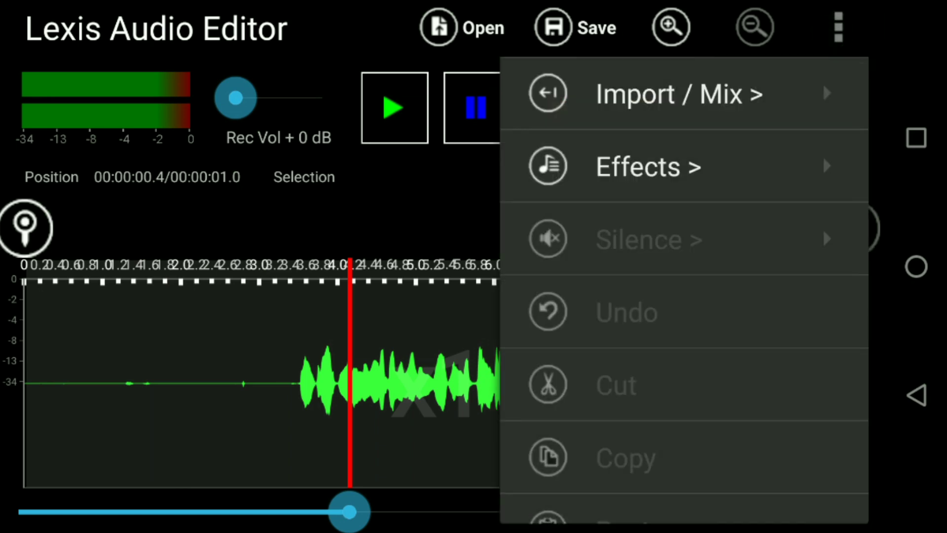
click(641, 167)
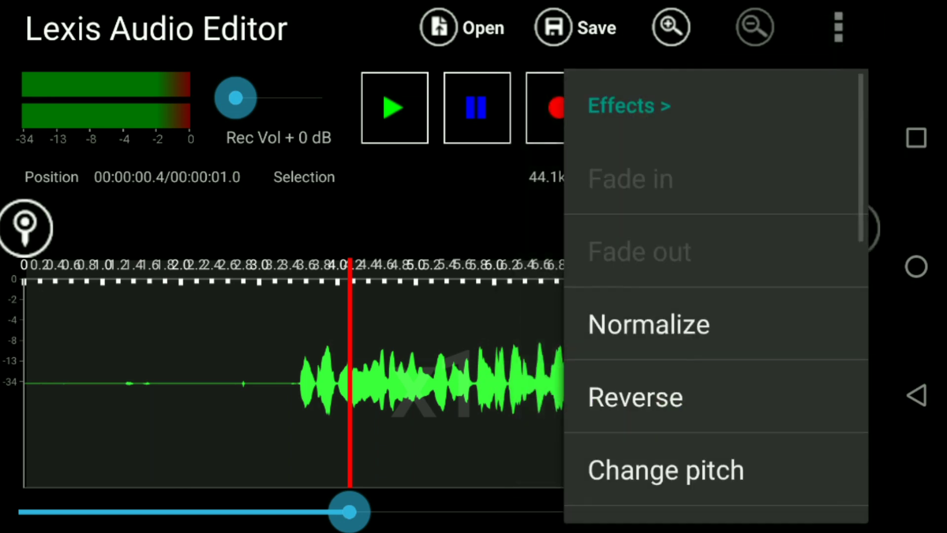
drag(765, 345, 780, 152)
drag(737, 392, 736, 188)
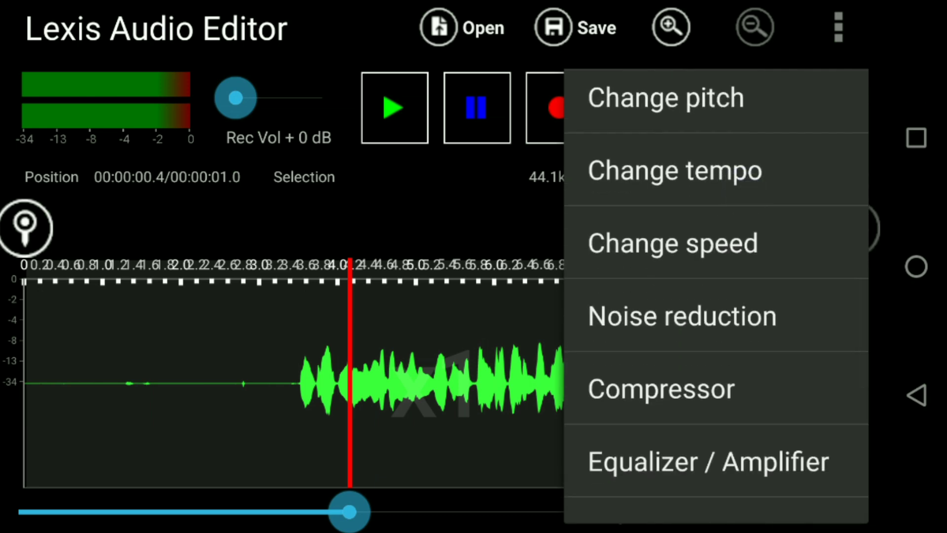
click(689, 317)
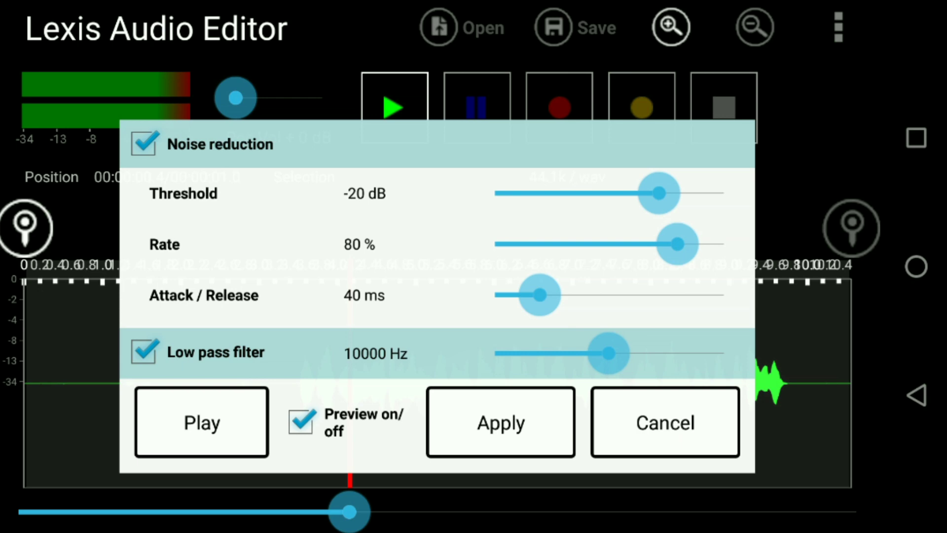
click(201, 422)
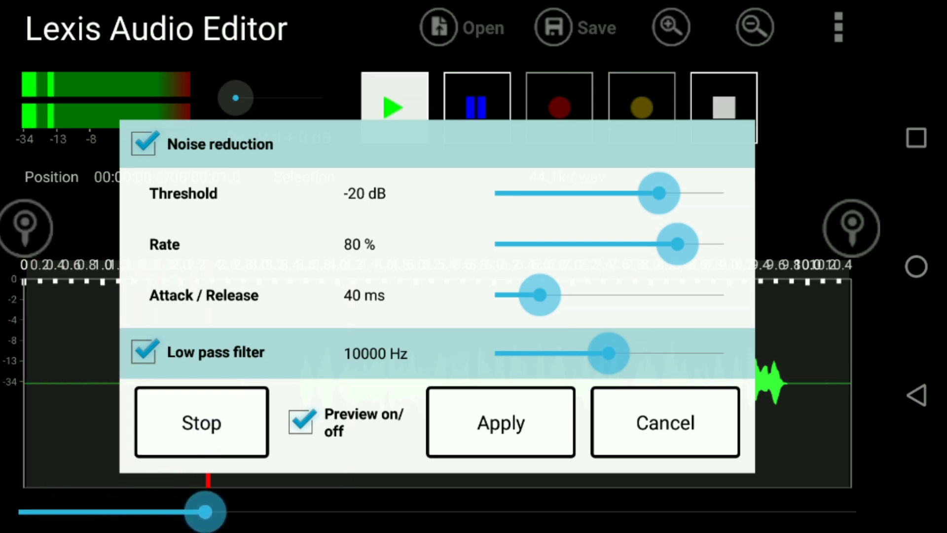
click(222, 431)
click(499, 436)
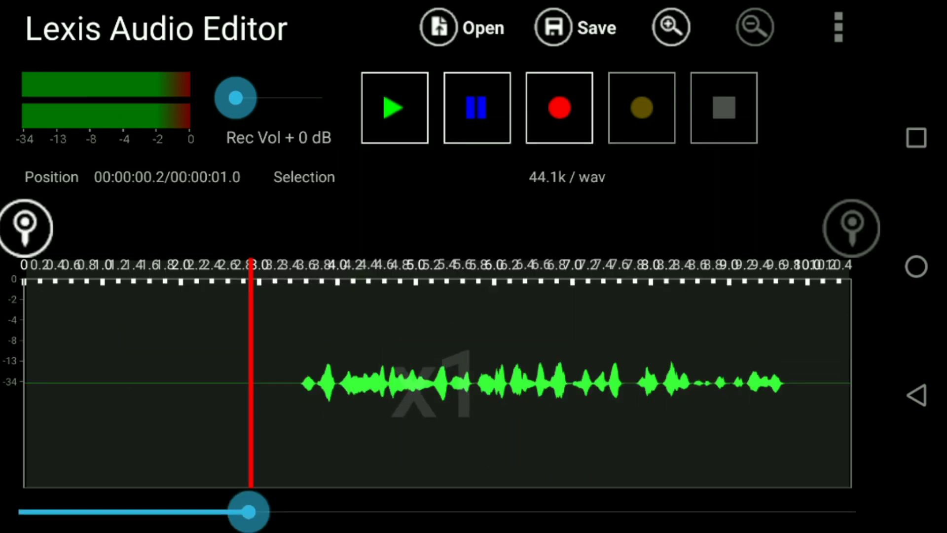
Play the noise-reduced recording from the beginning to about 7.9 seconds, pause it and stop playback
drag(248, 511, 18, 511)
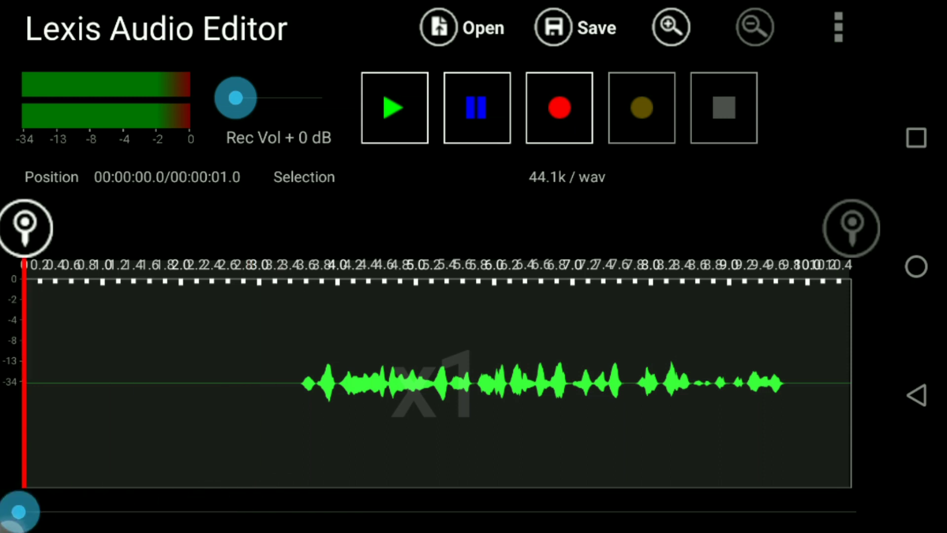
click(409, 118)
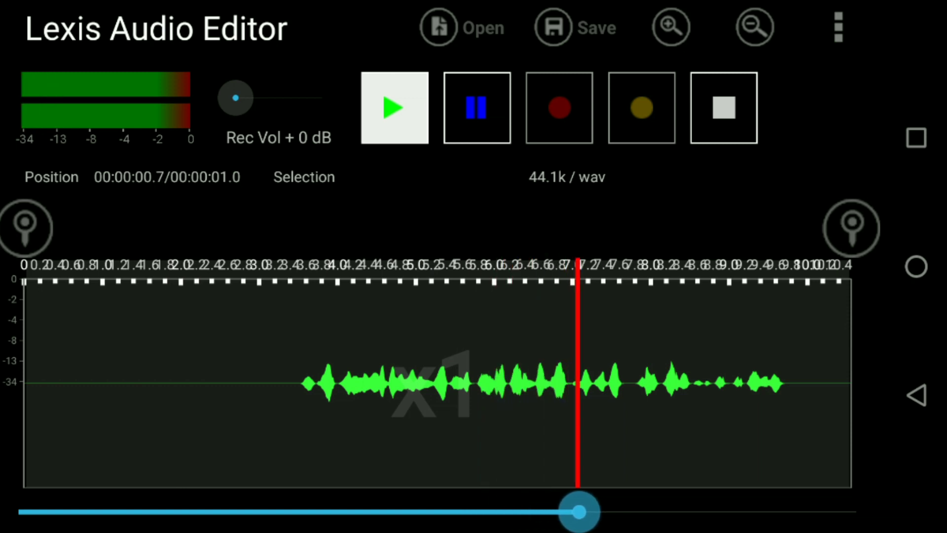
key(space)
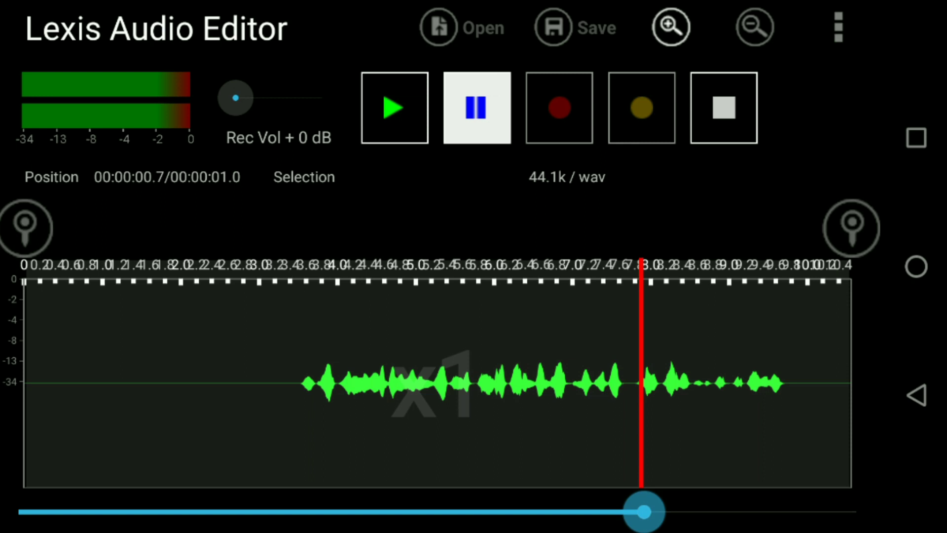
click(723, 108)
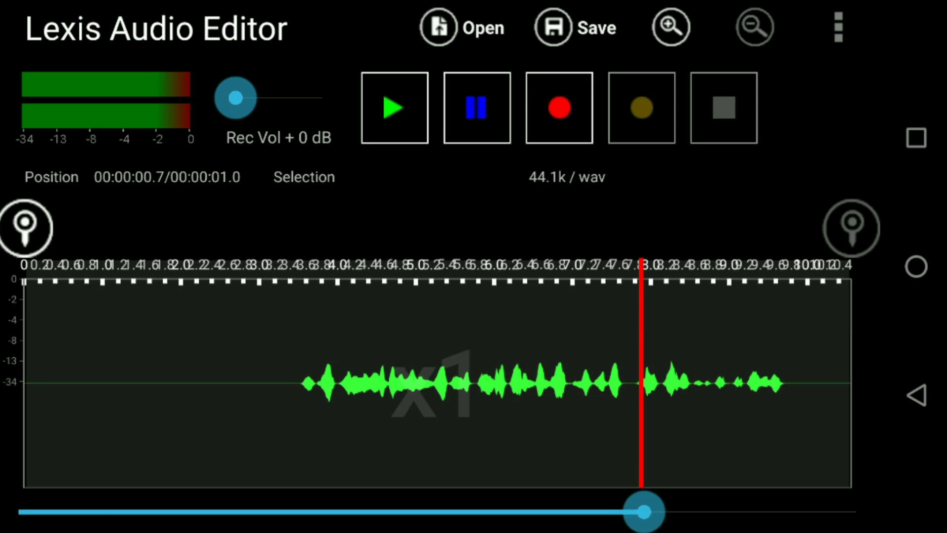
click(838, 27)
click(728, 170)
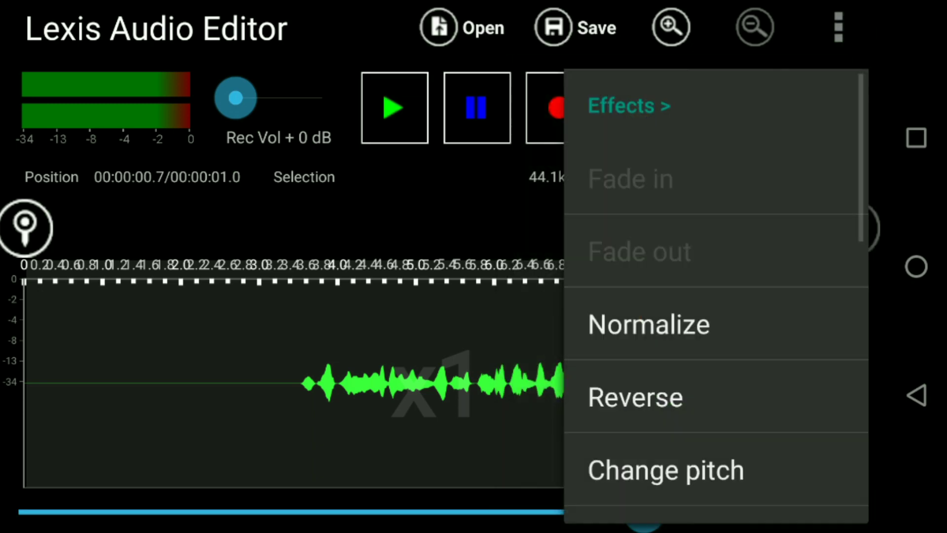
drag(779, 339, 795, 243)
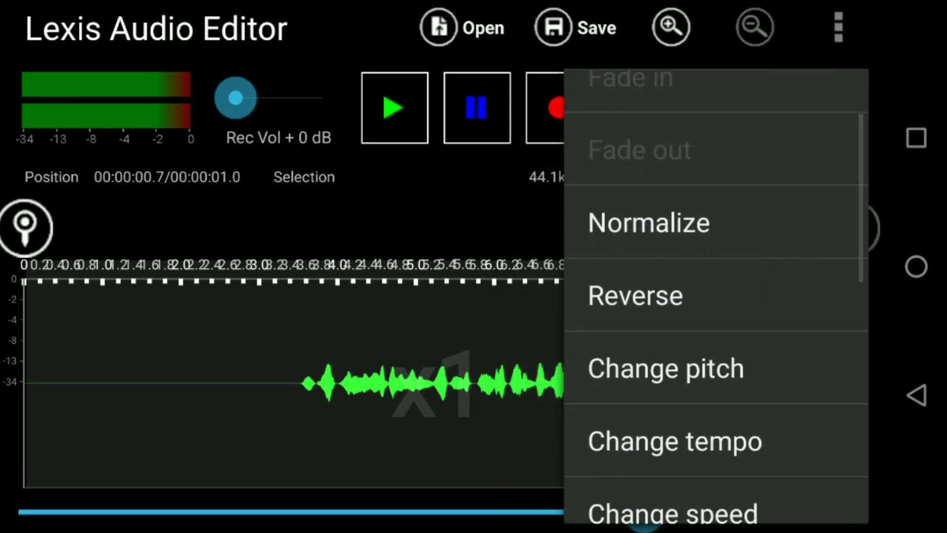
drag(777, 434, 784, 237)
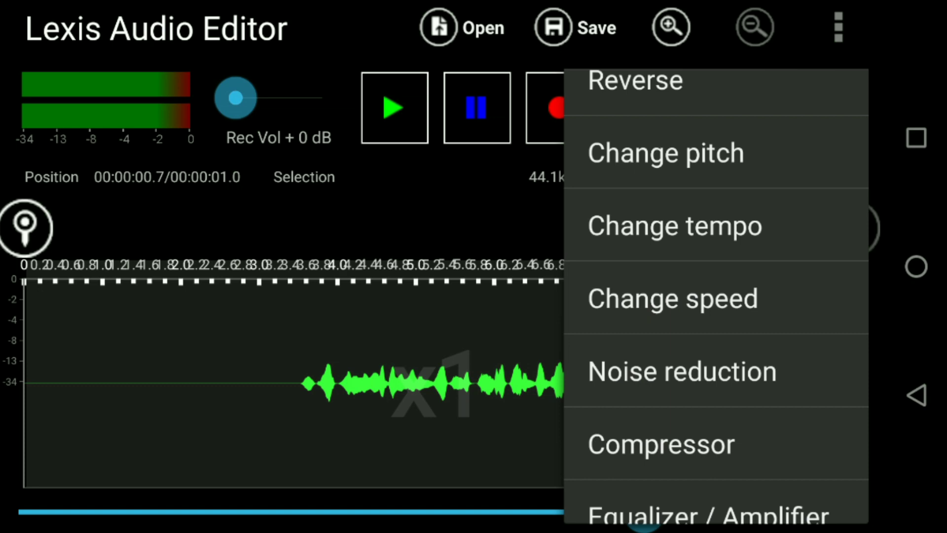
click(220, 319)
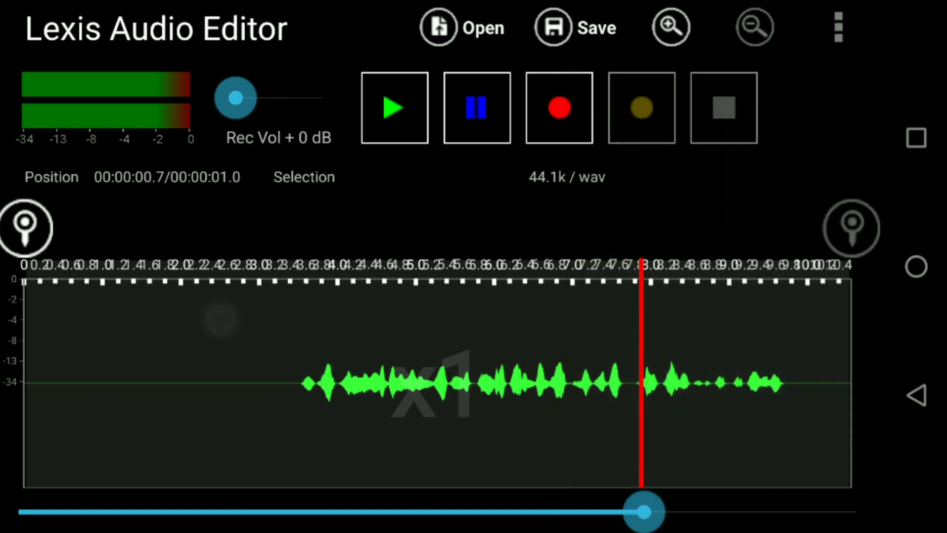